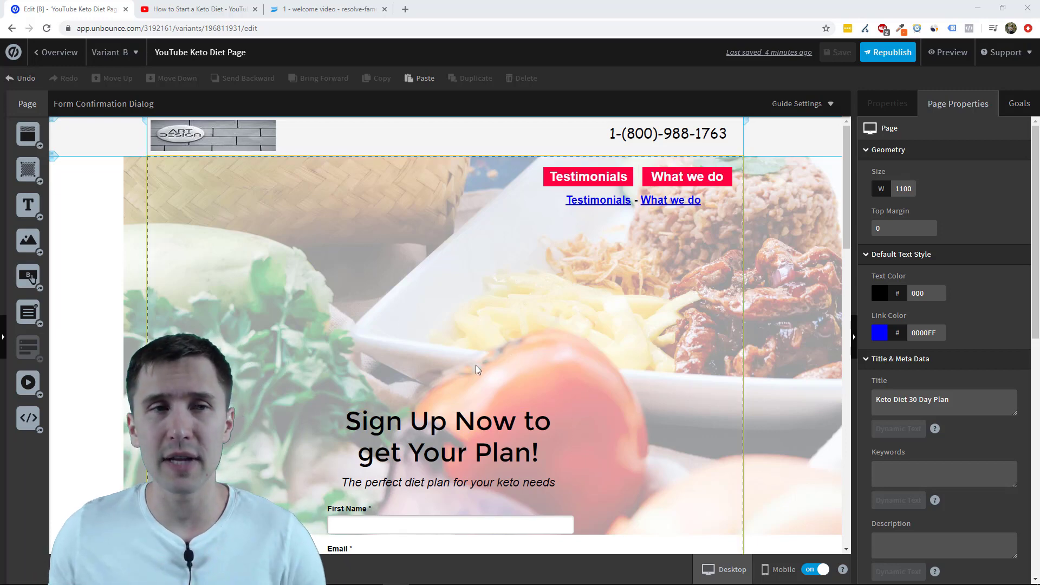
# Drop an Embed Video element onto the landing page canvas, then bring up the YouTube keto video
pyautogui.click(208, 9)
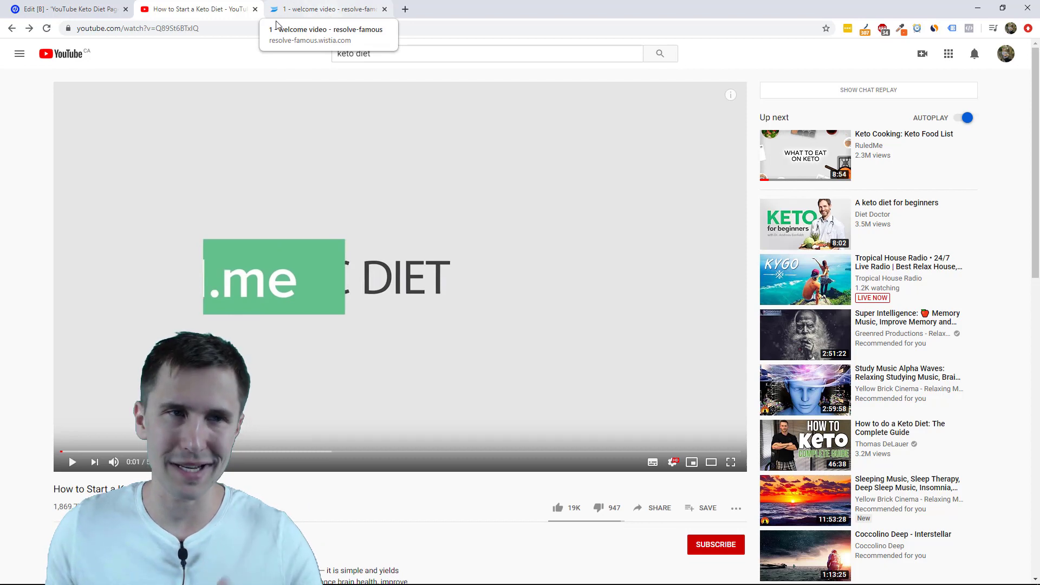
pyautogui.click(65, 9)
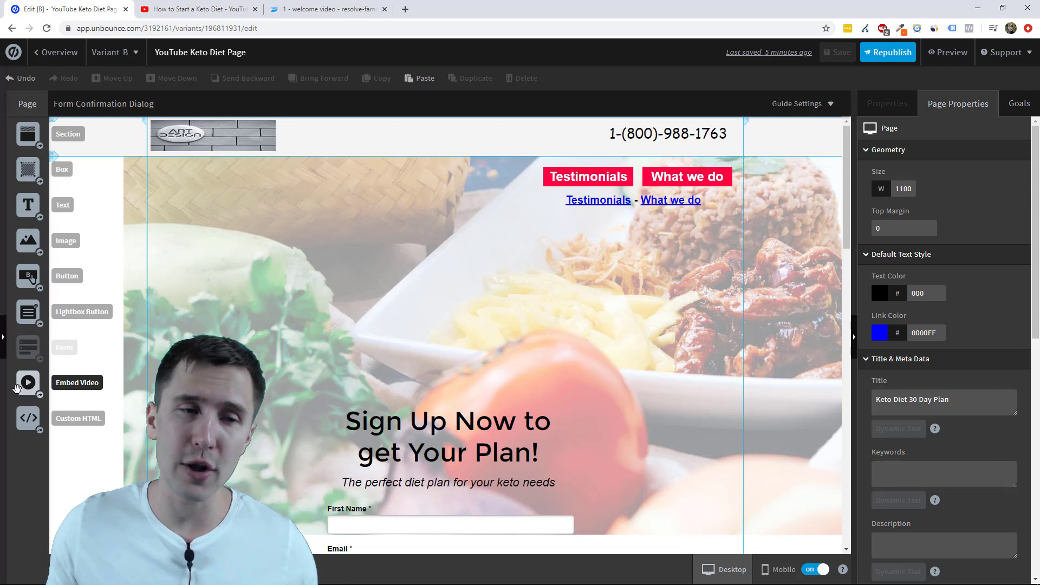
pyautogui.moveTo(16, 388); pyautogui.dragTo(426, 341)
pyautogui.click(190, 11)
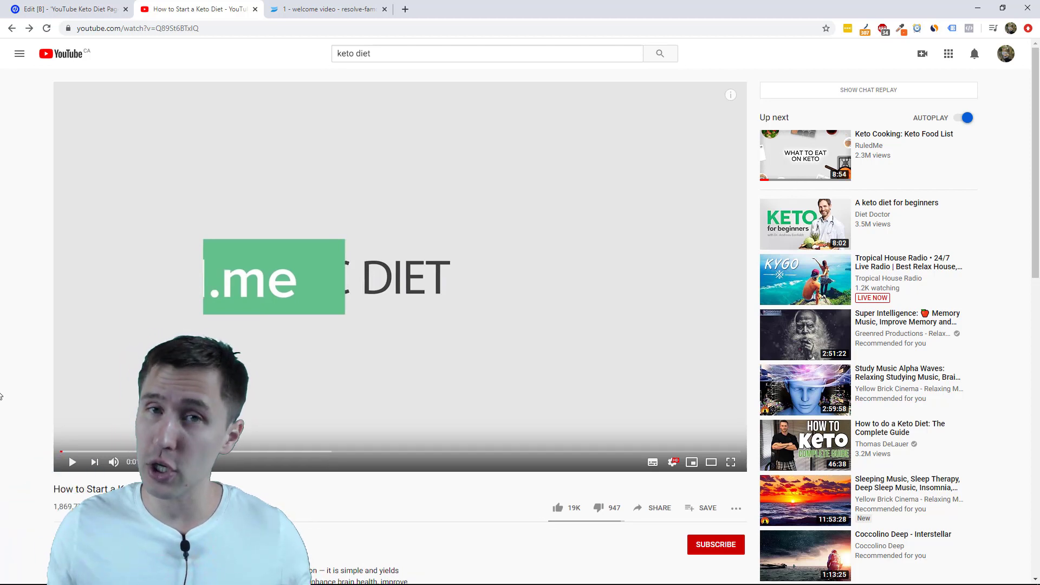
# Open Share > Embed for the How to Start a Keto Diet video to reveal its iframe code
pyautogui.click(656, 512)
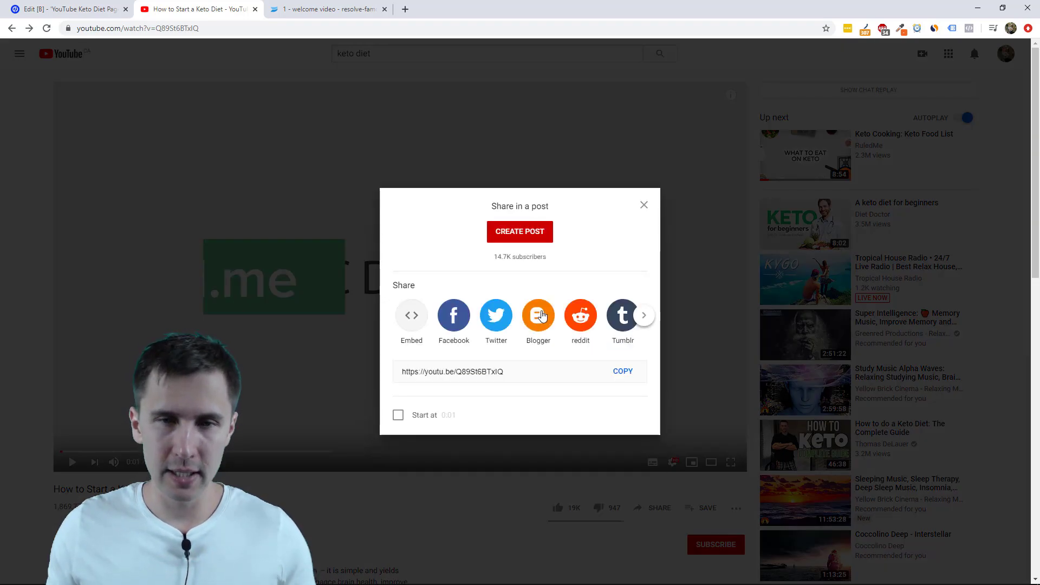
pyautogui.click(416, 330)
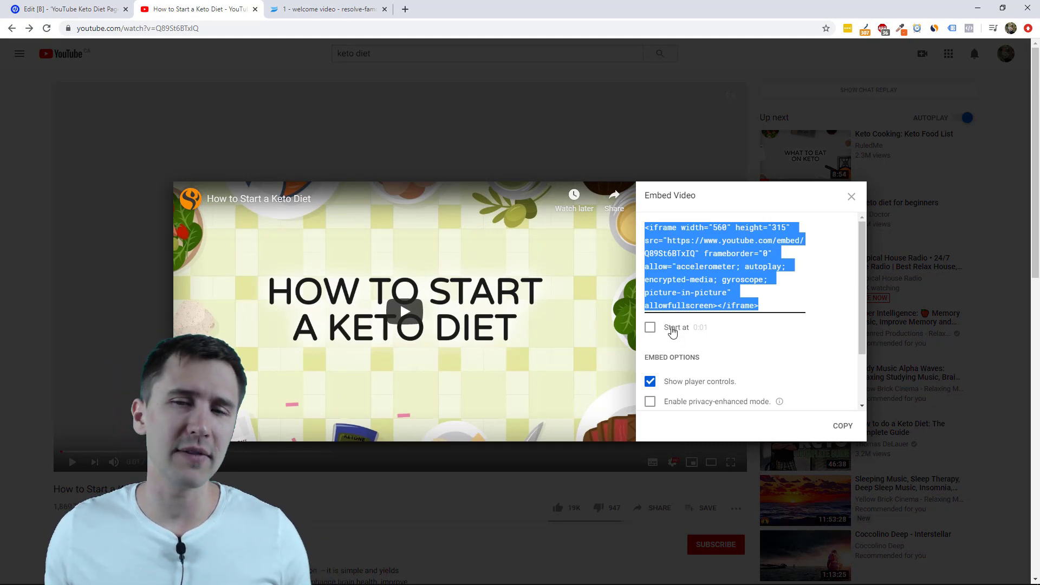
pyautogui.scroll(-1, 695, 363)
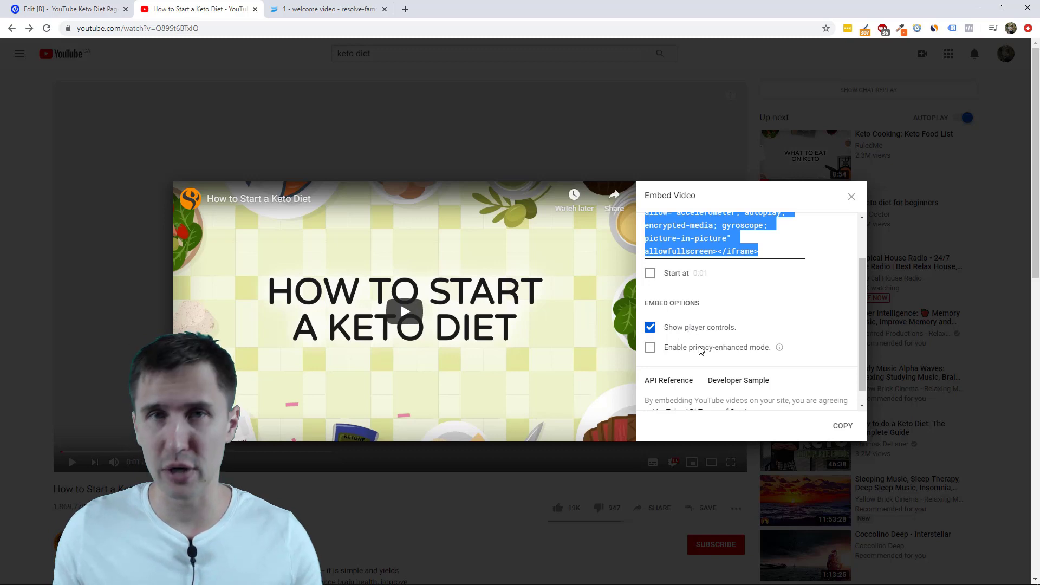
pyautogui.scroll(1, 699, 350)
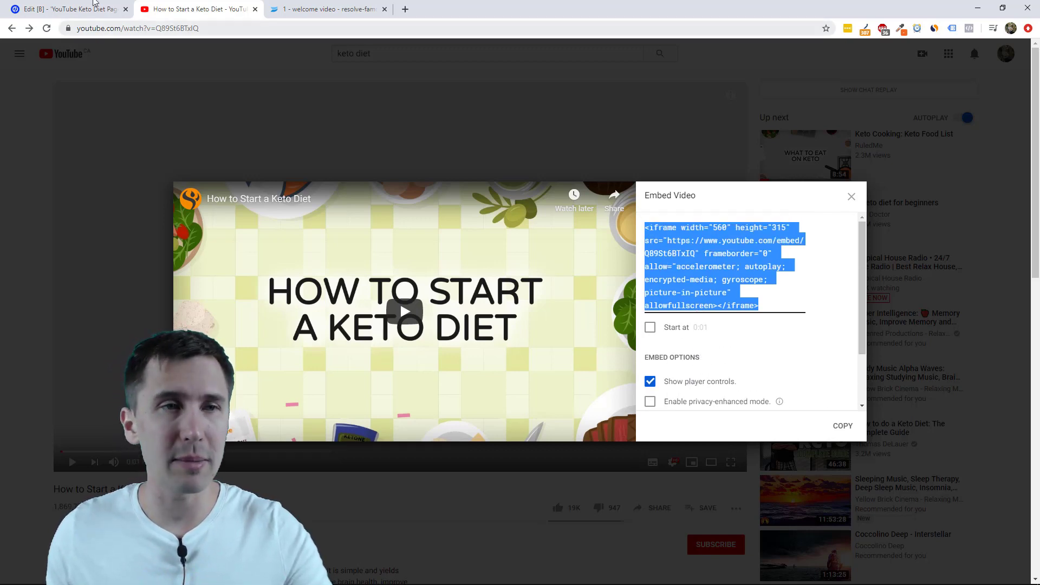
# Paste the YouTube iframe code into the empty video element and save the code
pyautogui.click(84, 8)
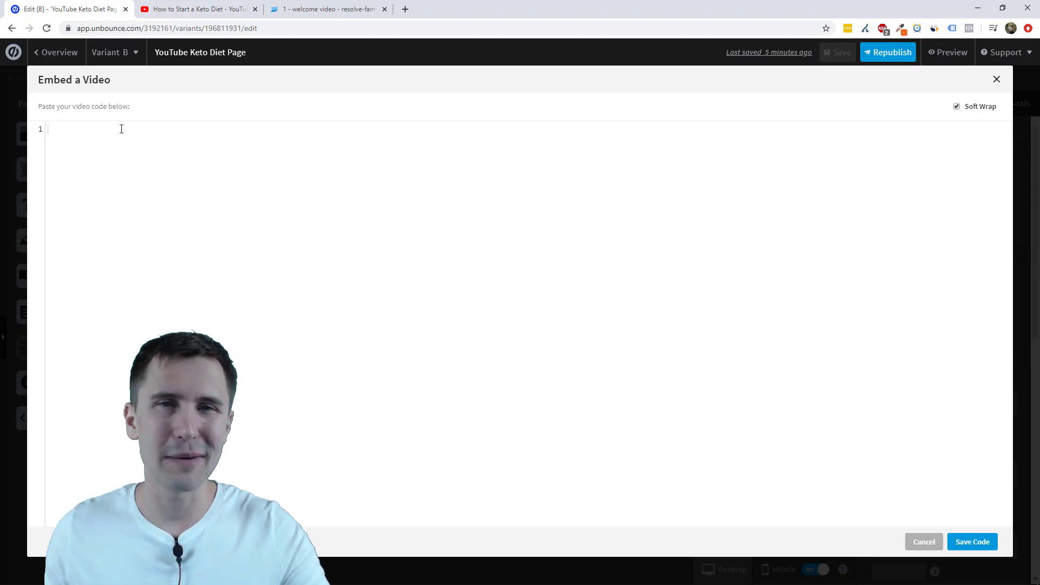
pyautogui.write('<iframe width="560" height="315" src="https://www.youtube.com/embed/Q89St6BTxIQ" frameborder="0" allow="accelerometer; autoplay; encrypted-media; gyroscope; picture-in-picture" allowfullscreen></iframe>')
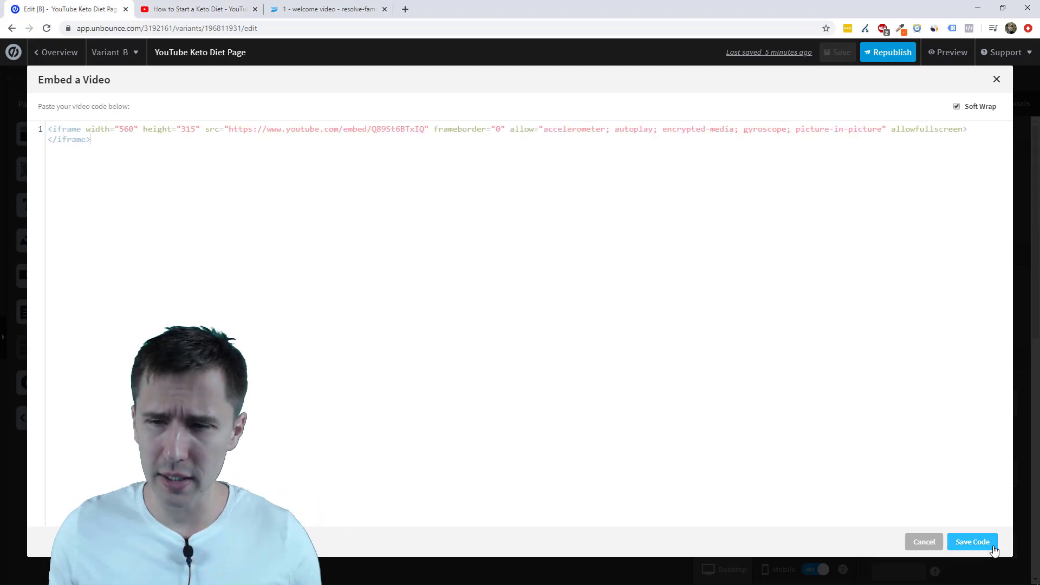
pyautogui.click(972, 541)
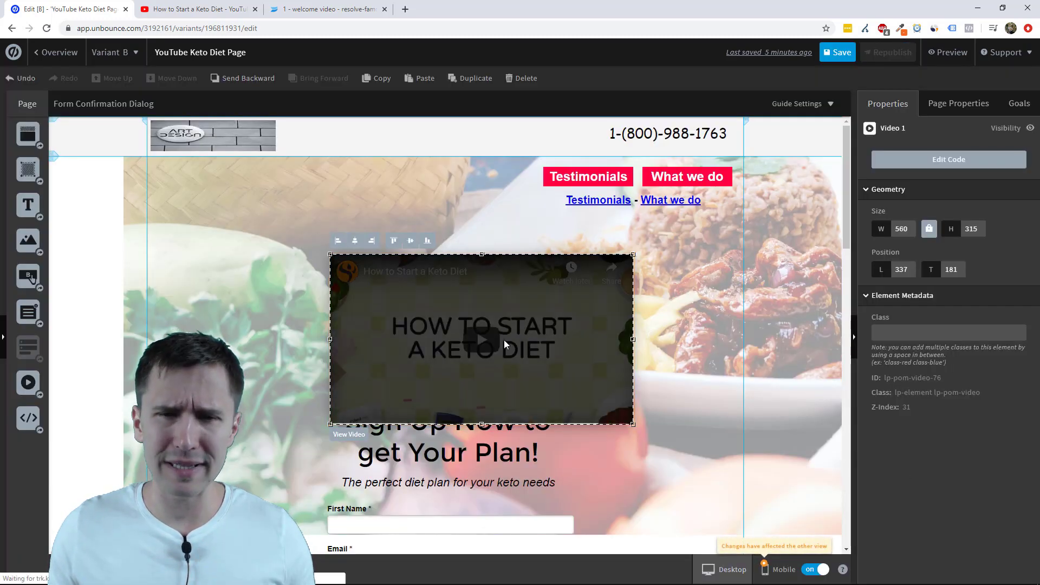
# Move the 560×315 video above the Sign Up Now heading, centre it, and save the page
pyautogui.moveTo(538, 333); pyautogui.dragTo(503, 298)
pyautogui.click(321, 206)
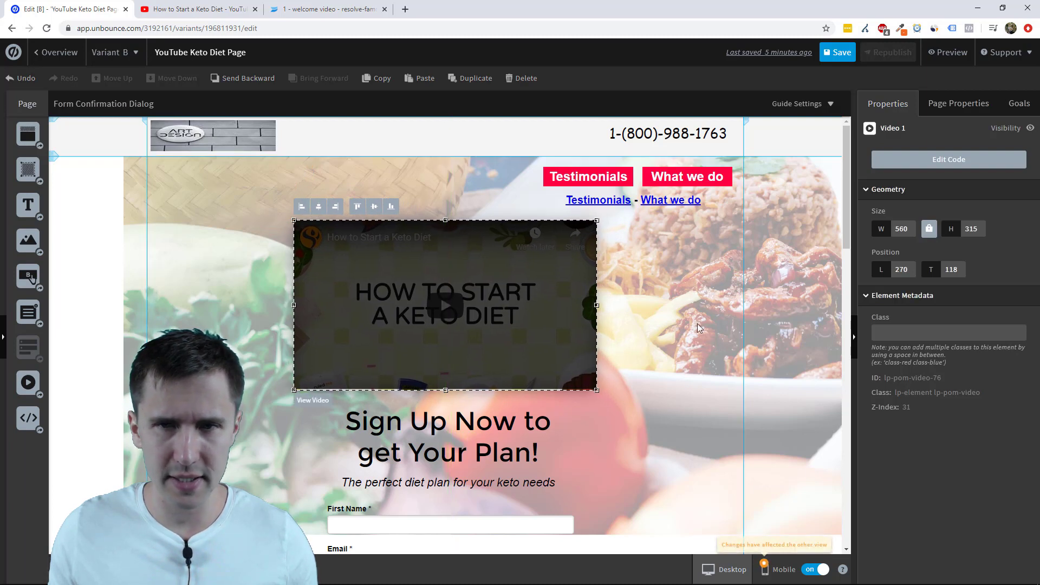
pyautogui.click(748, 274)
pyautogui.click(838, 52)
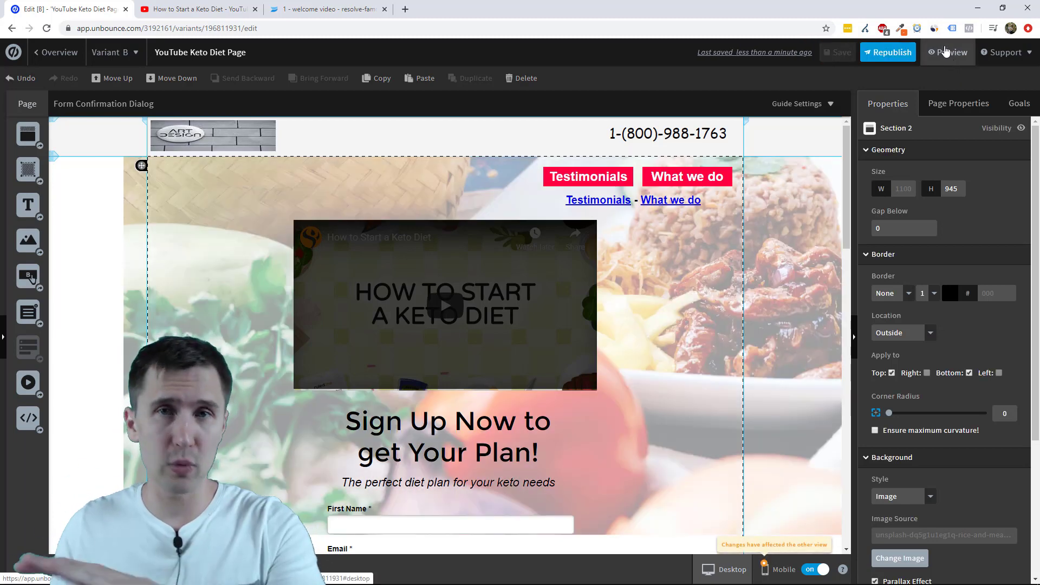
pyautogui.click(945, 52)
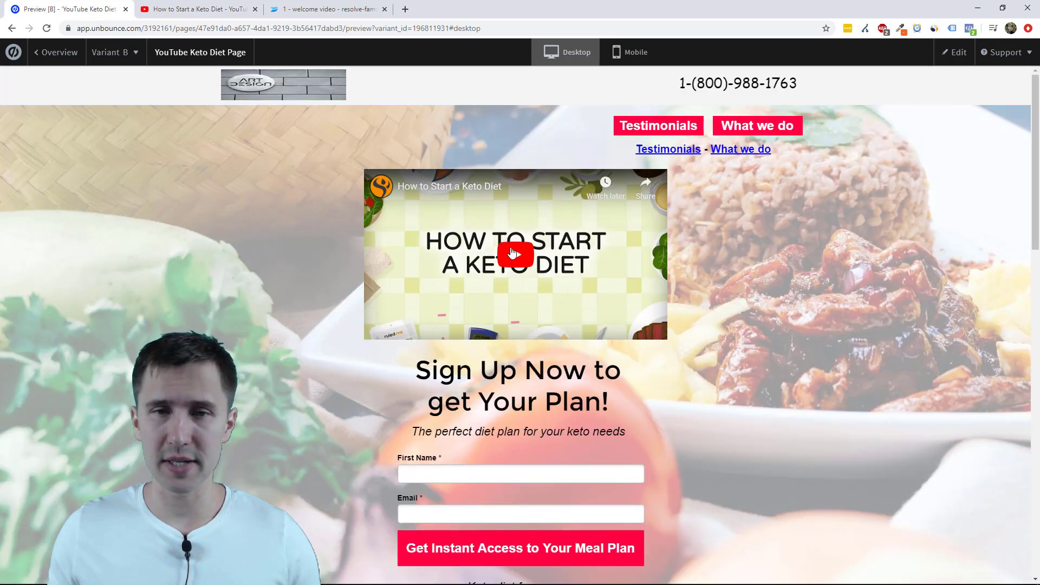
pyautogui.click(511, 254)
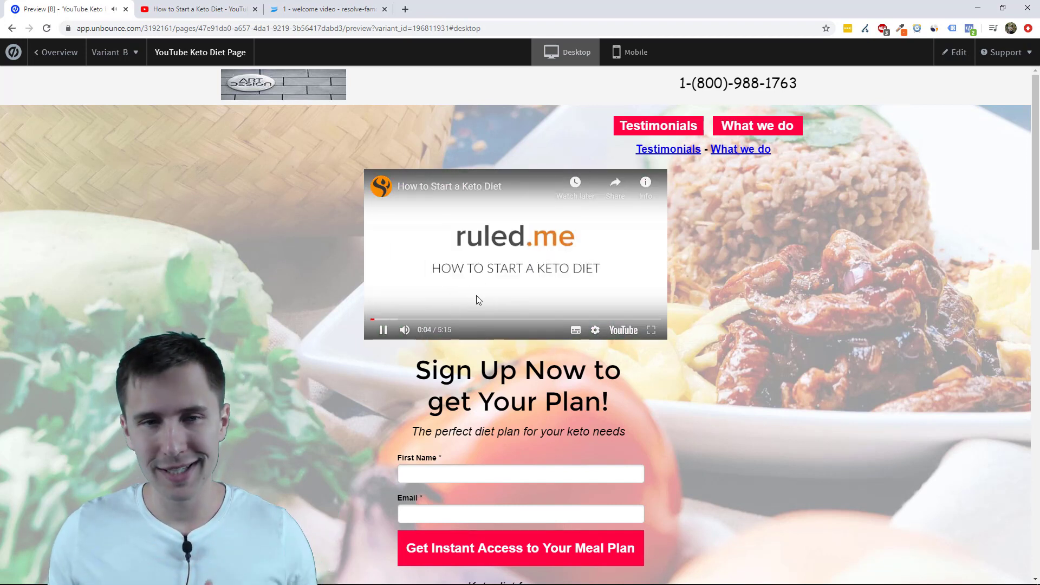
pyautogui.click(490, 268)
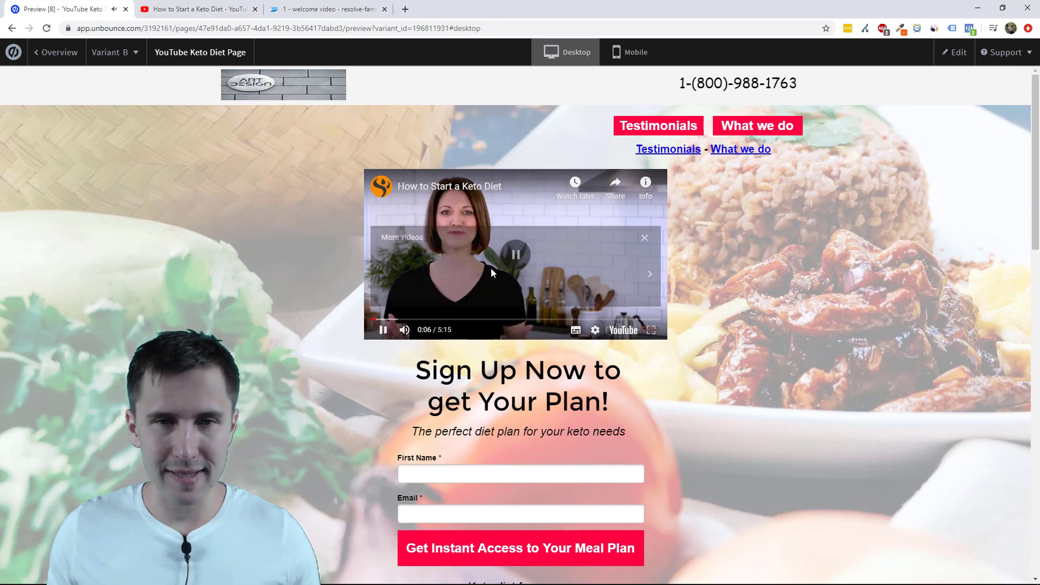
pyautogui.click(957, 53)
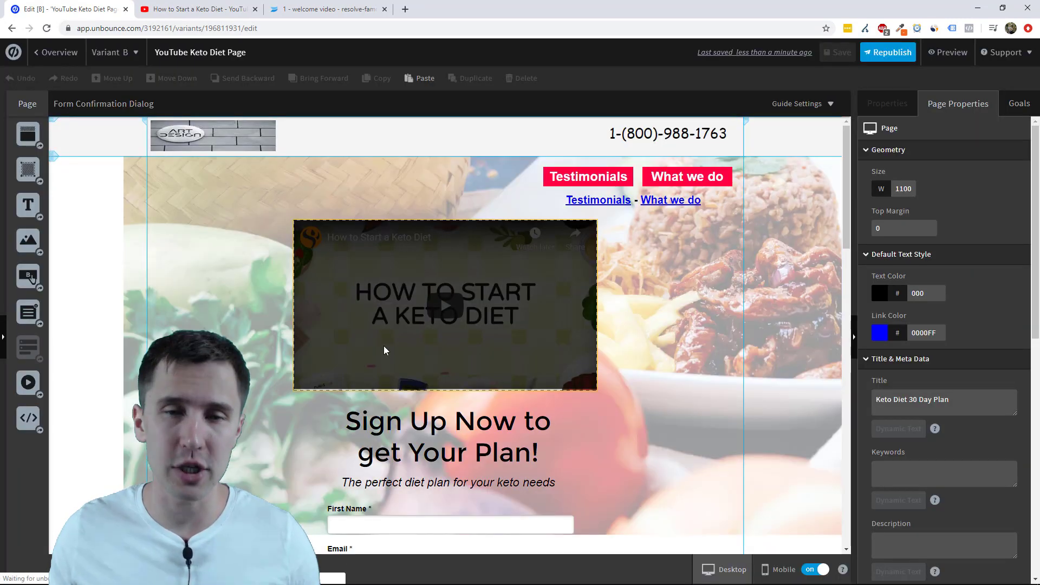
# Set YouTube's embed code to start at 0:01 with player controls kept on, checking the controls and start=1 parameters
pyautogui.click(196, 9)
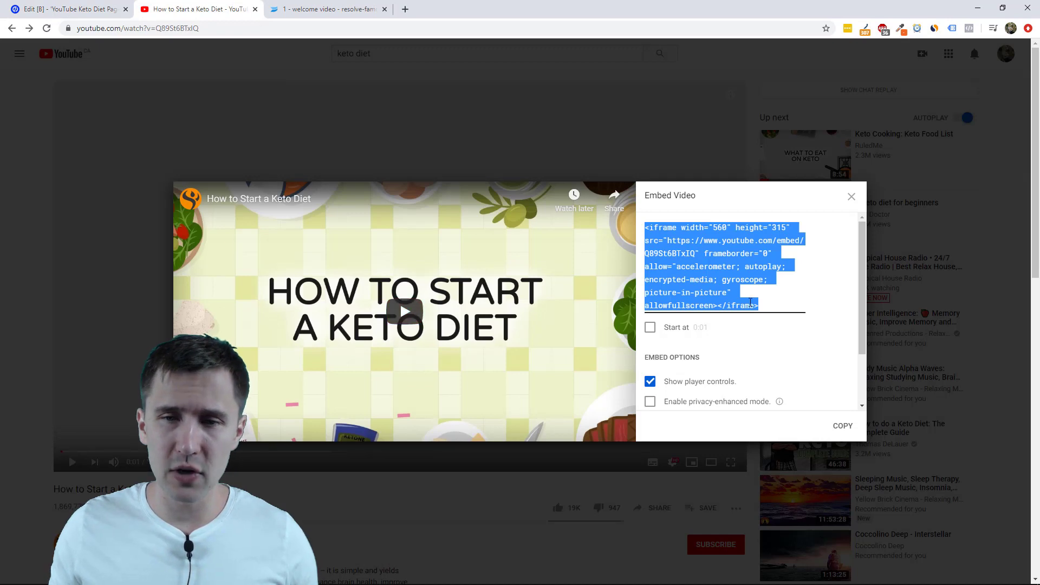
pyautogui.click(688, 382)
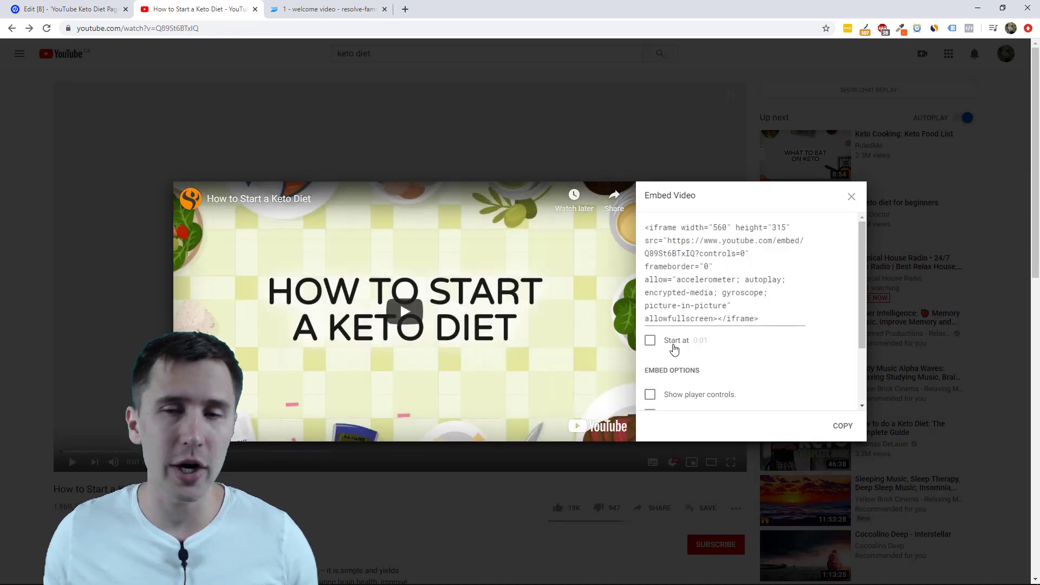
pyautogui.scroll(-1, 677, 347)
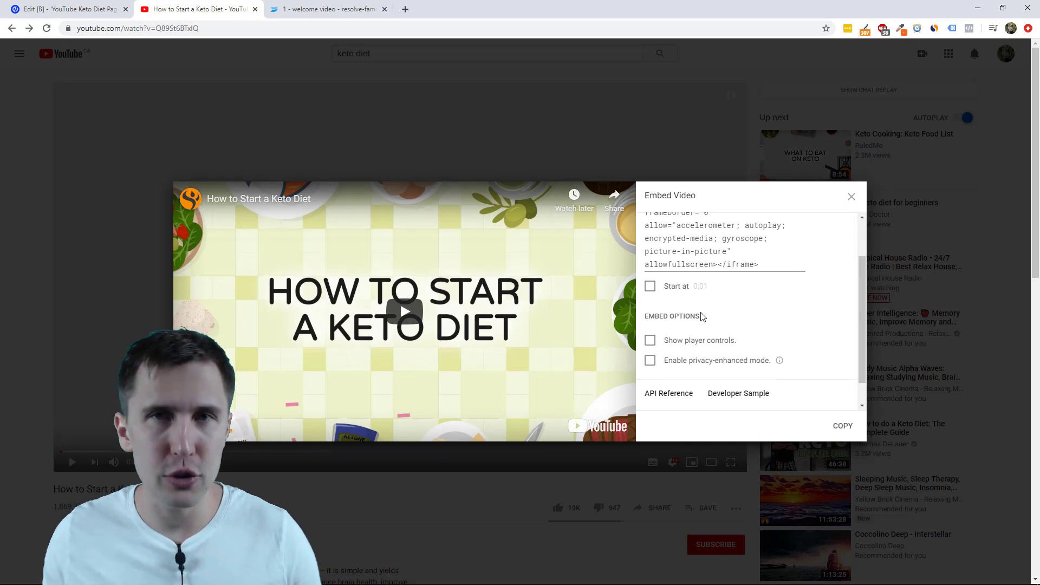
pyautogui.scroll(1, 702, 317)
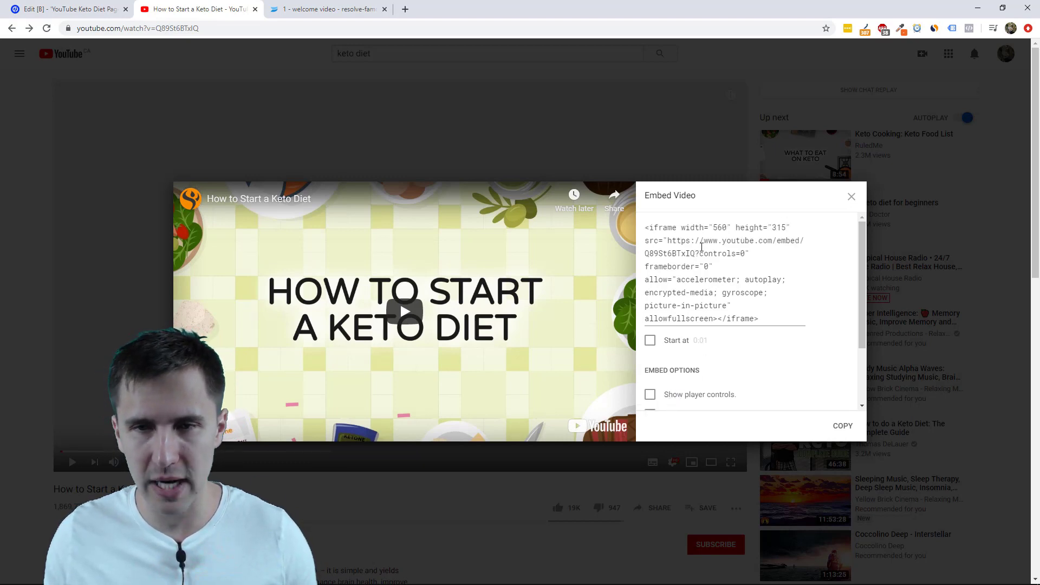
pyautogui.moveTo(696, 253); pyautogui.dragTo(750, 254)
pyautogui.click(688, 398)
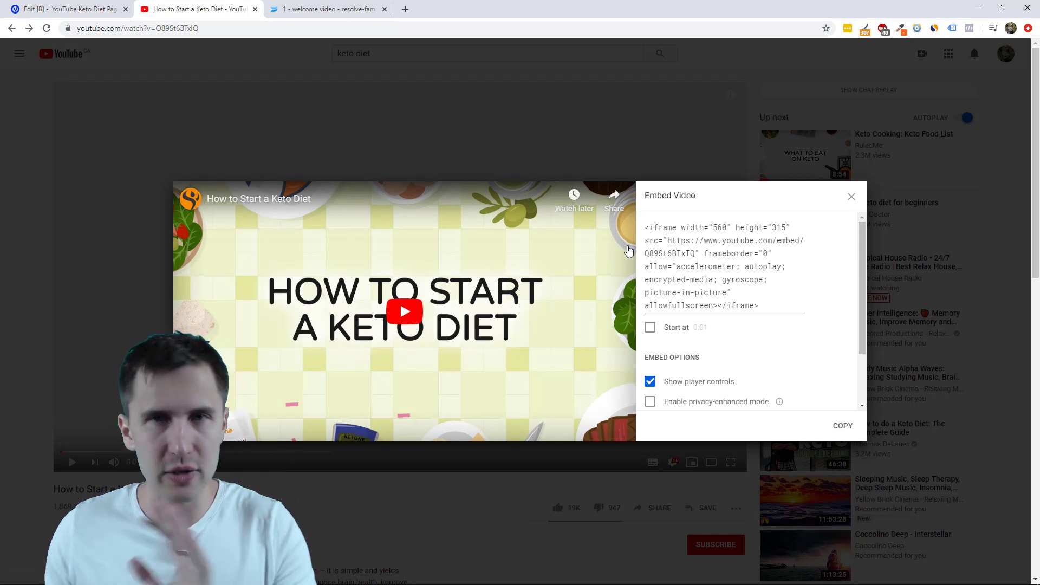
pyautogui.click(669, 327)
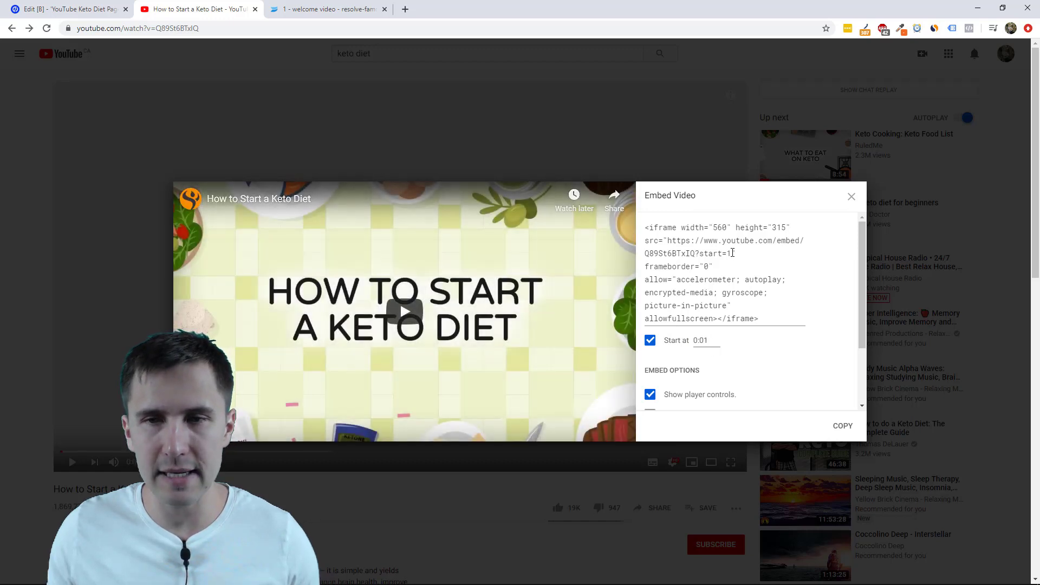
pyautogui.moveTo(731, 254); pyautogui.dragTo(695, 254)
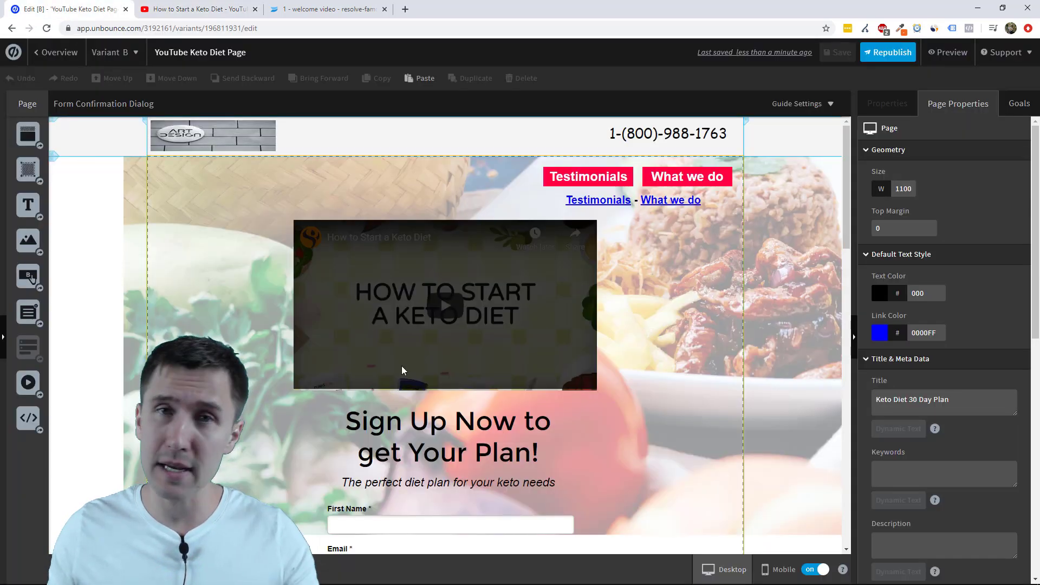
# Open Embed & Share for the Wistia '1 - welcome' video and select its inline embed code
pyautogui.click(337, 5)
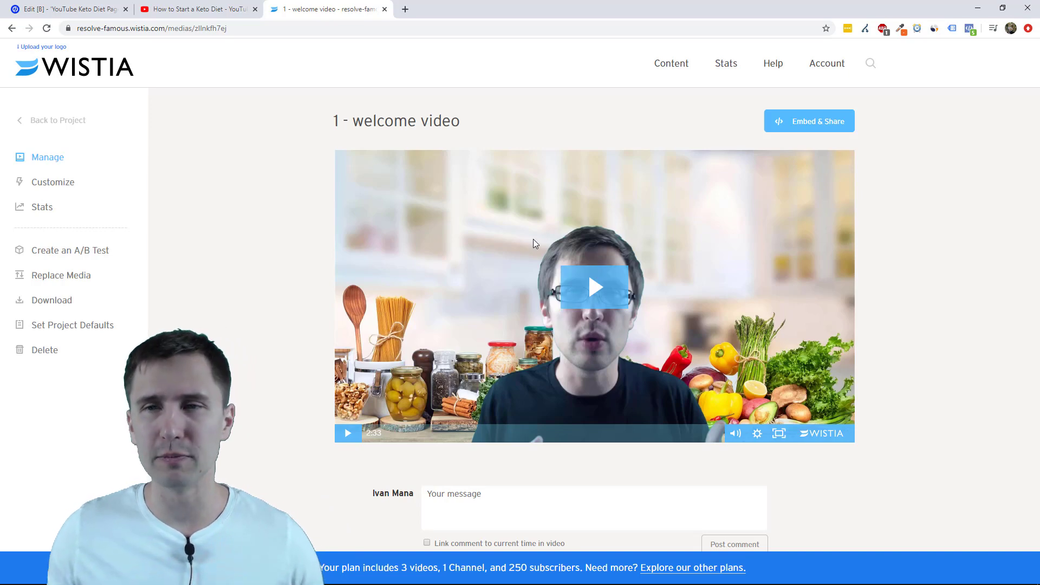
pyautogui.click(812, 124)
pyautogui.click(492, 214)
pyautogui.hotkey('ctrl', 'c')
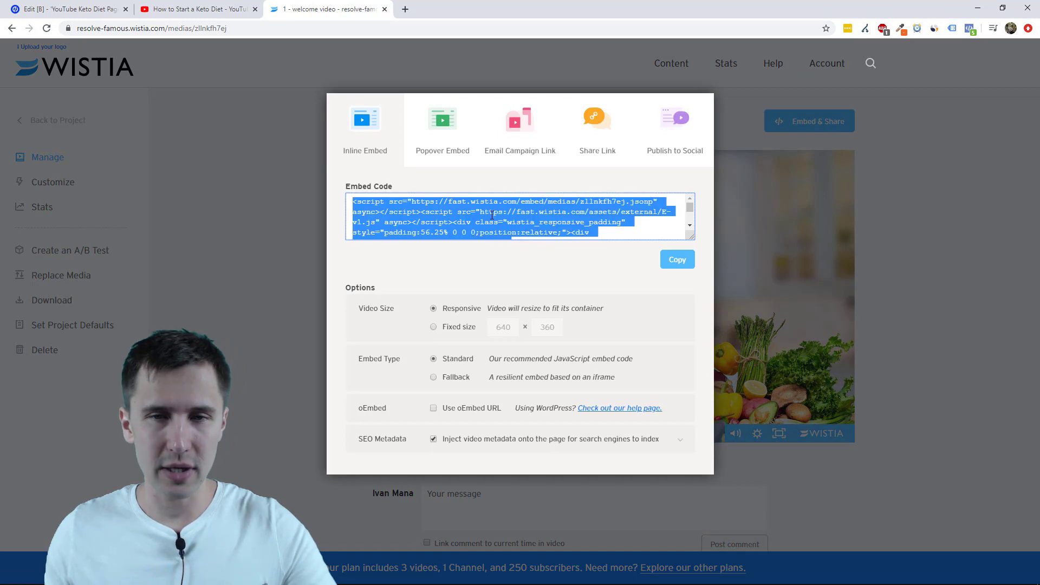
# Replace the video element's code with the Wistia embed code and save it
pyautogui.click(58, 7)
pyautogui.doubleClick(428, 257)
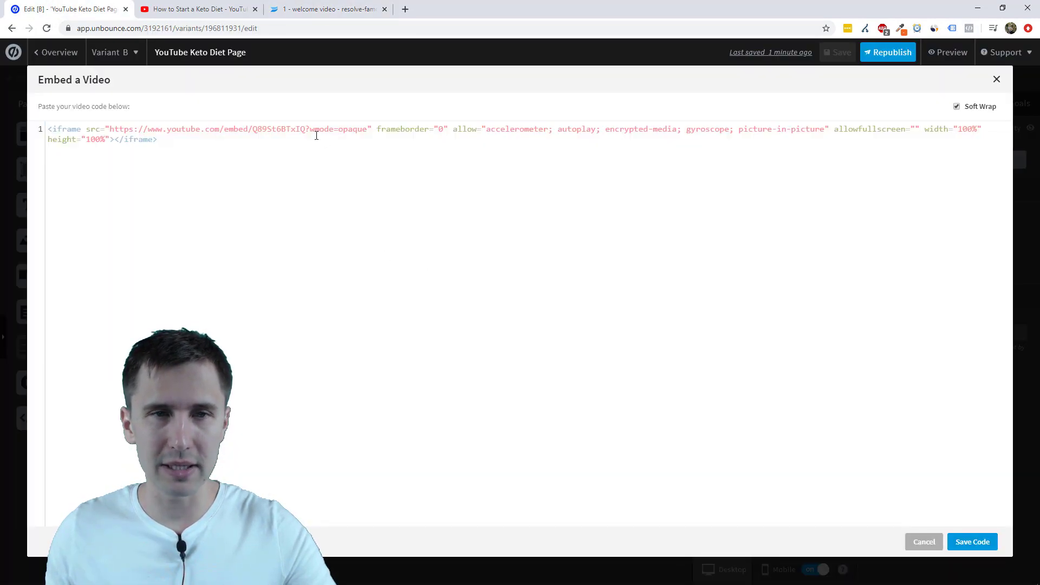
pyautogui.hotkey('ctrl', 'a')
pyautogui.hotkey('ctrl', 'v')
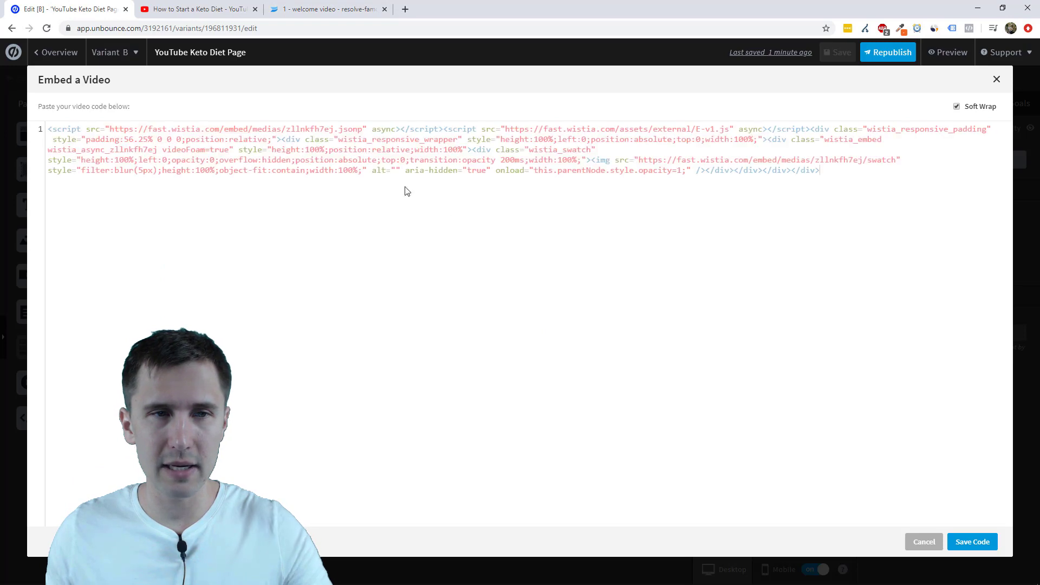
pyautogui.click(972, 542)
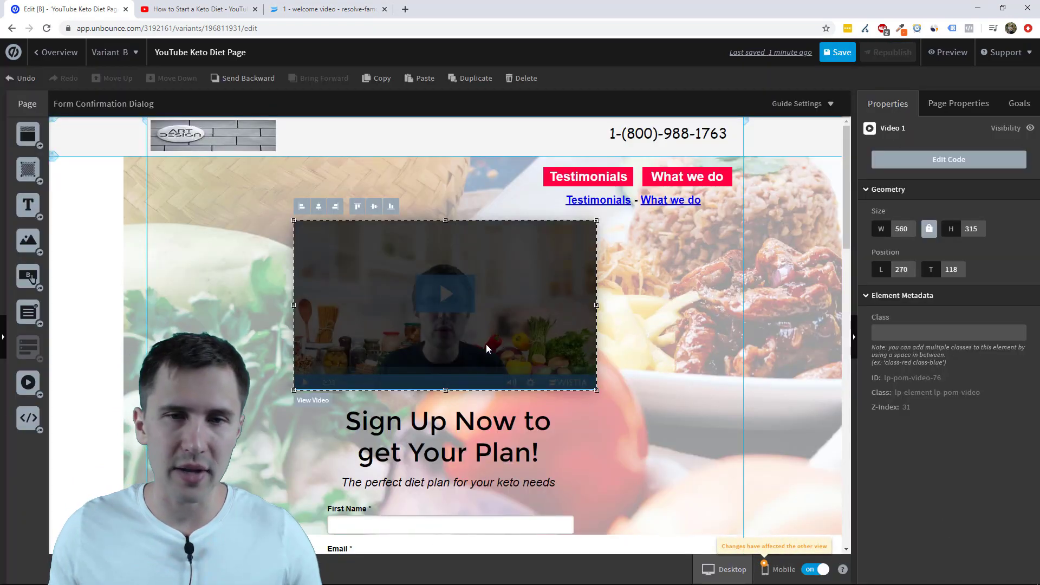
# Copy the YouTube iframe code and paste it over the Wistia embed, saving it at 560×315
pyautogui.click(211, 9)
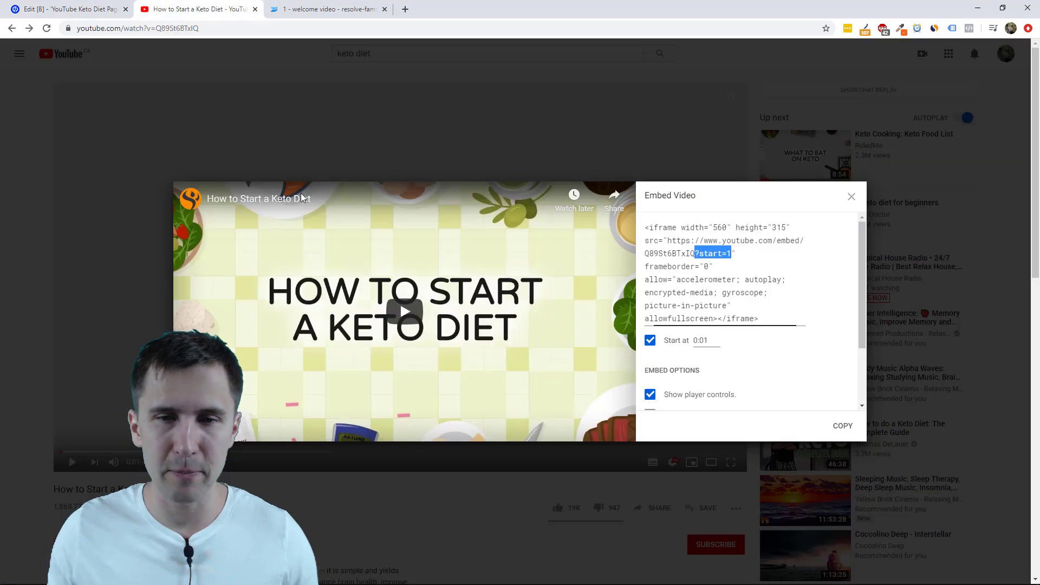
pyautogui.click(699, 261)
pyautogui.hotkey('ctrl', 'c')
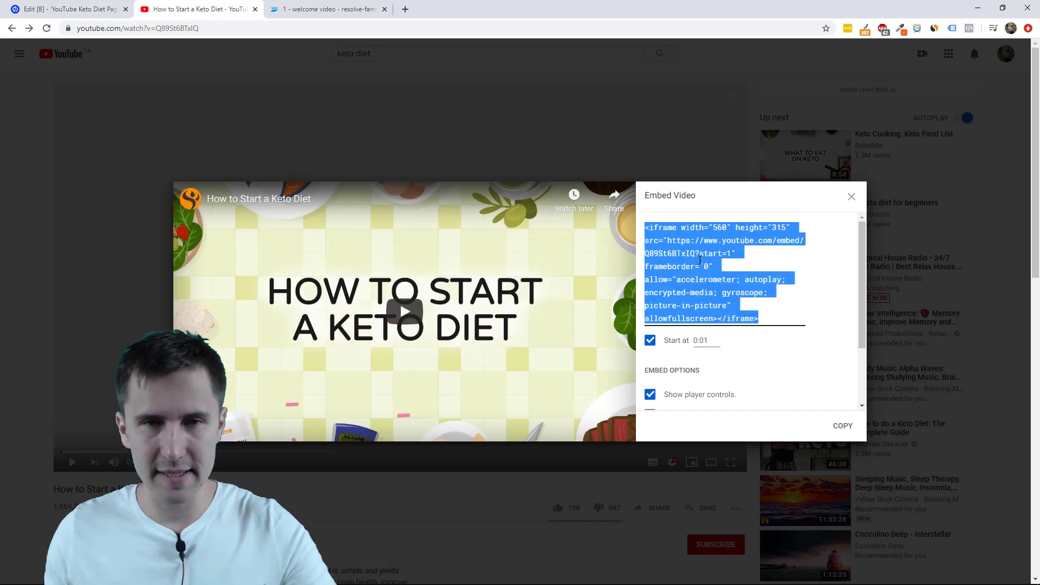
pyautogui.click(81, 9)
pyautogui.doubleClick(510, 254)
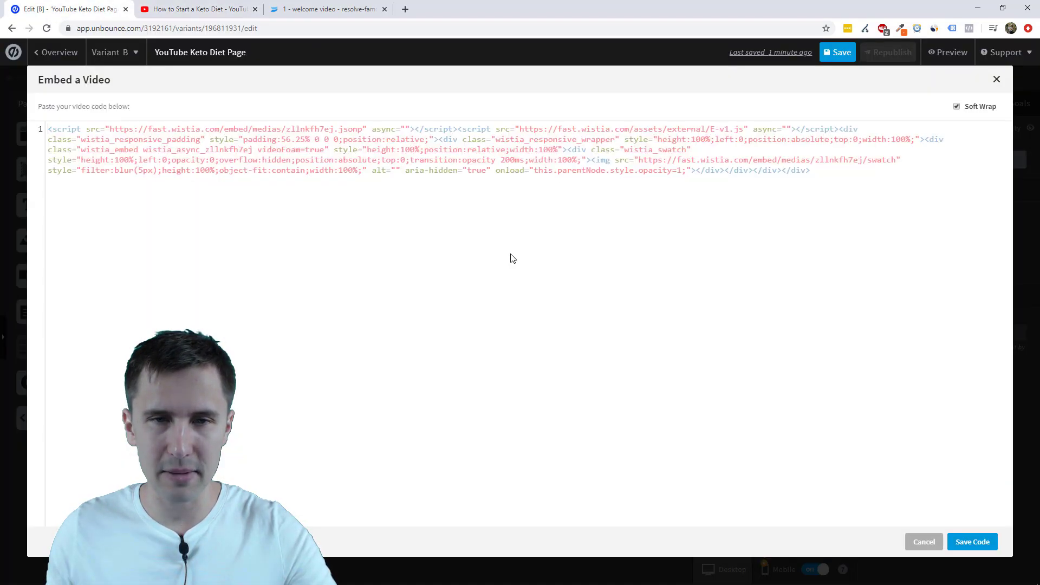
pyautogui.hotkey('ctrl', 'a')
pyautogui.hotkey('ctrl', 'v')
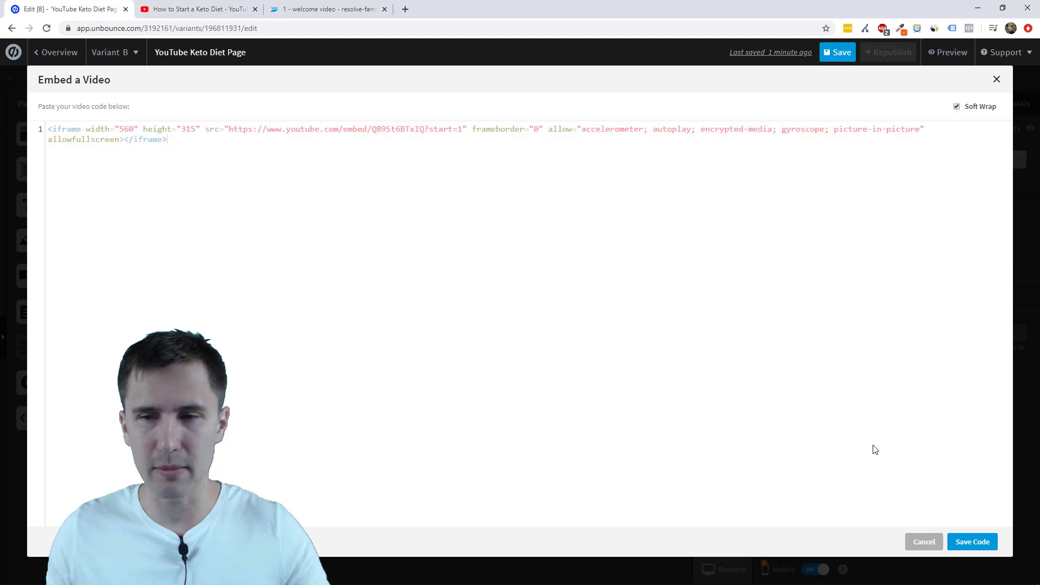
pyautogui.click(972, 542)
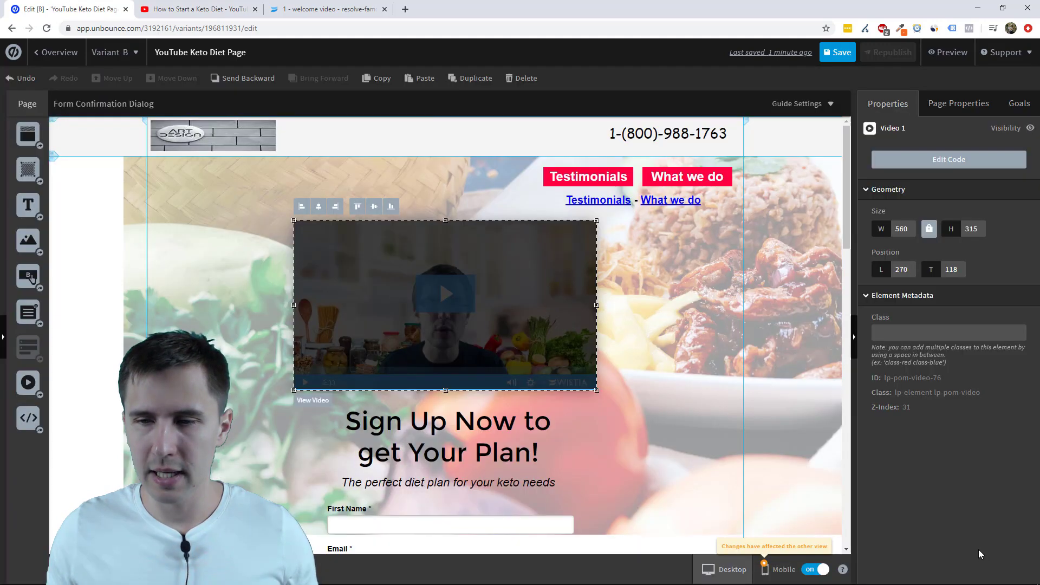
pyautogui.doubleClick(509, 286)
pyautogui.hotkey('ctrl', 'a')
pyautogui.hotkey('ctrl', 'v')
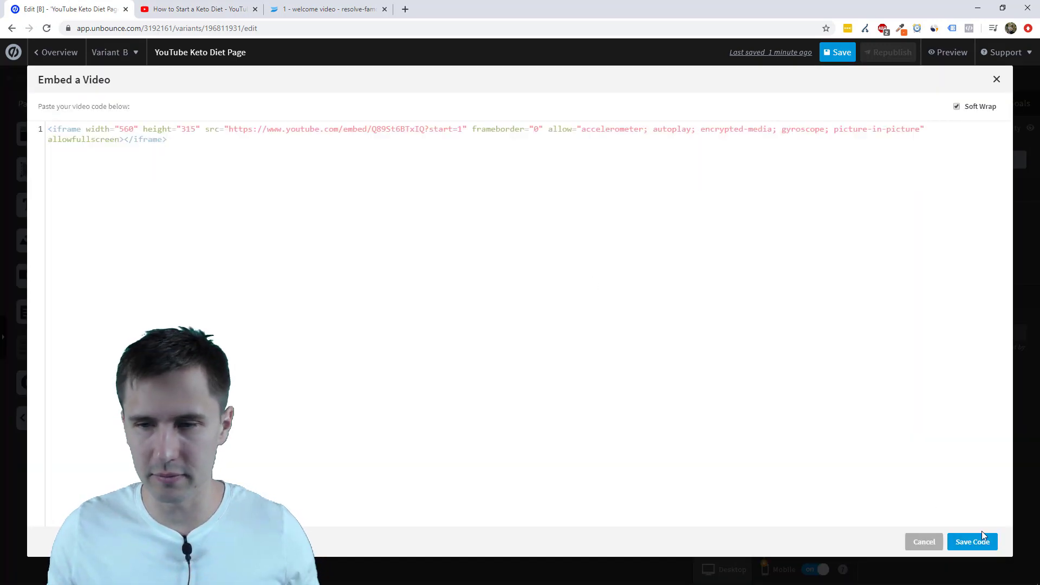
pyautogui.click(974, 540)
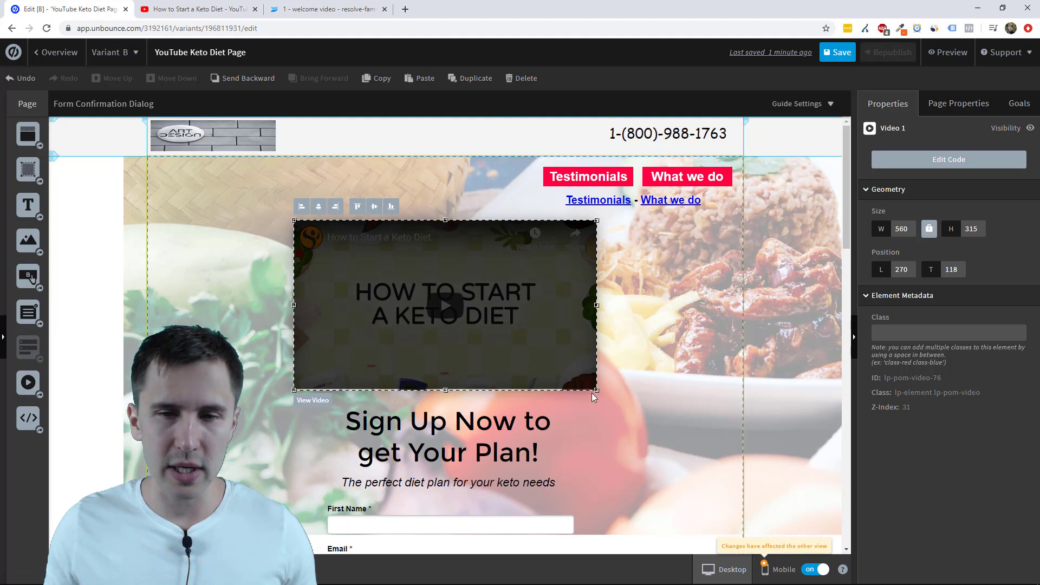
# Resize the keto video to 587×330 and nudge it left to about L 256
pyautogui.moveTo(597, 390); pyautogui.dragTo(721, 460)
pyautogui.moveTo(737, 501); pyautogui.dragTo(630, 372)
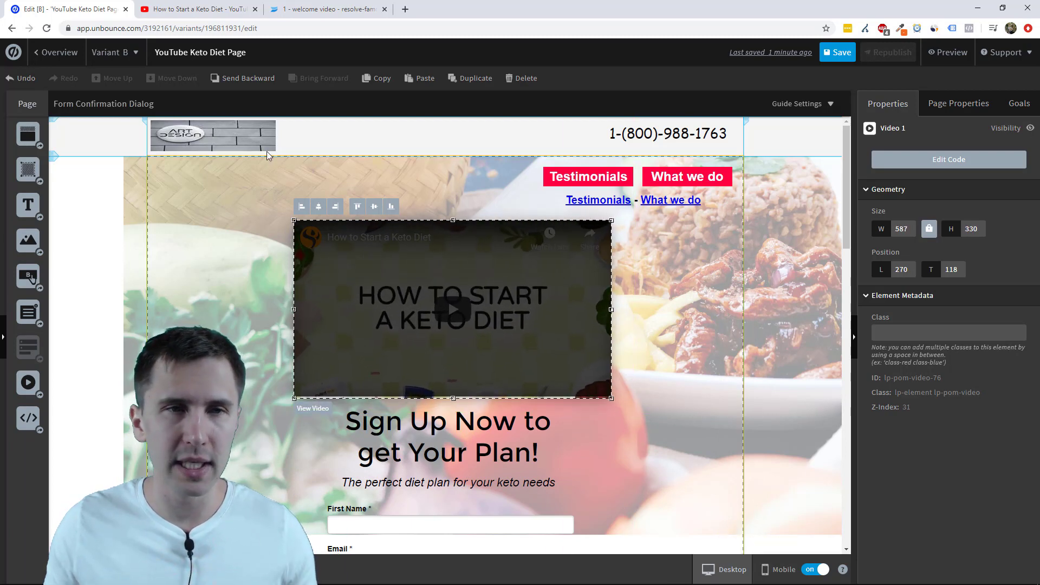
pyautogui.moveTo(596, 331); pyautogui.dragTo(589, 331)
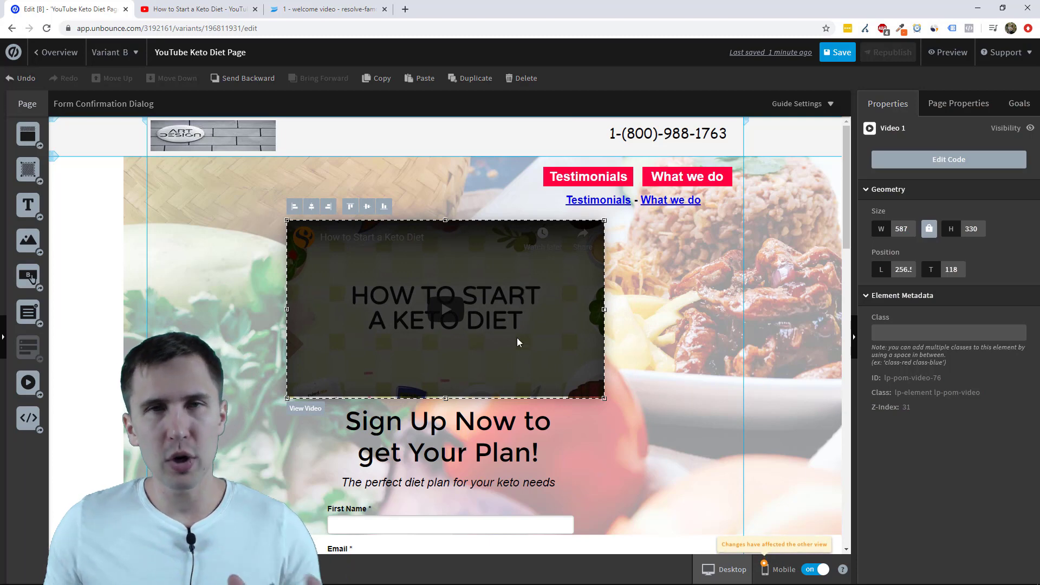
# Untick Start at in YouTube, copy the 560×315 code and paste it over the old iframe code
pyautogui.doubleClick(499, 290)
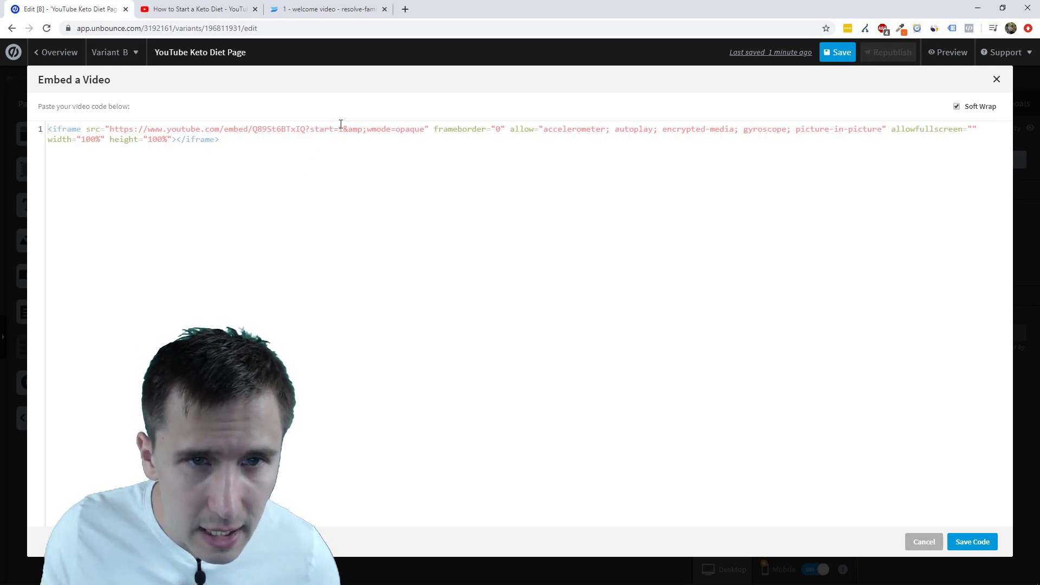
pyautogui.click(230, 9)
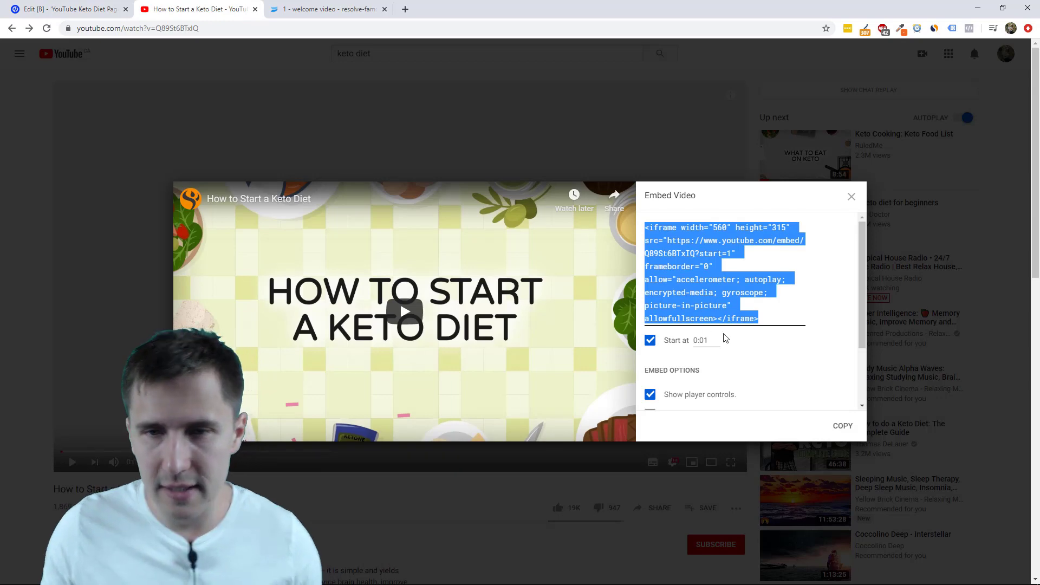
pyautogui.click(649, 340)
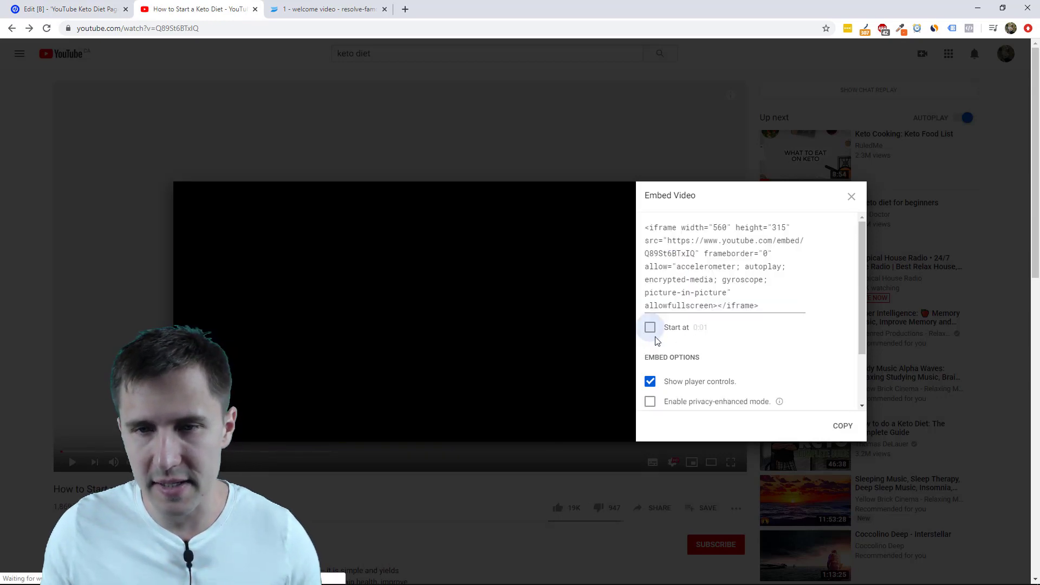
pyautogui.click(693, 262)
pyautogui.hotkey('ctrl', 'c')
pyautogui.hotkey('ctrl', 'shift', 'Tab')
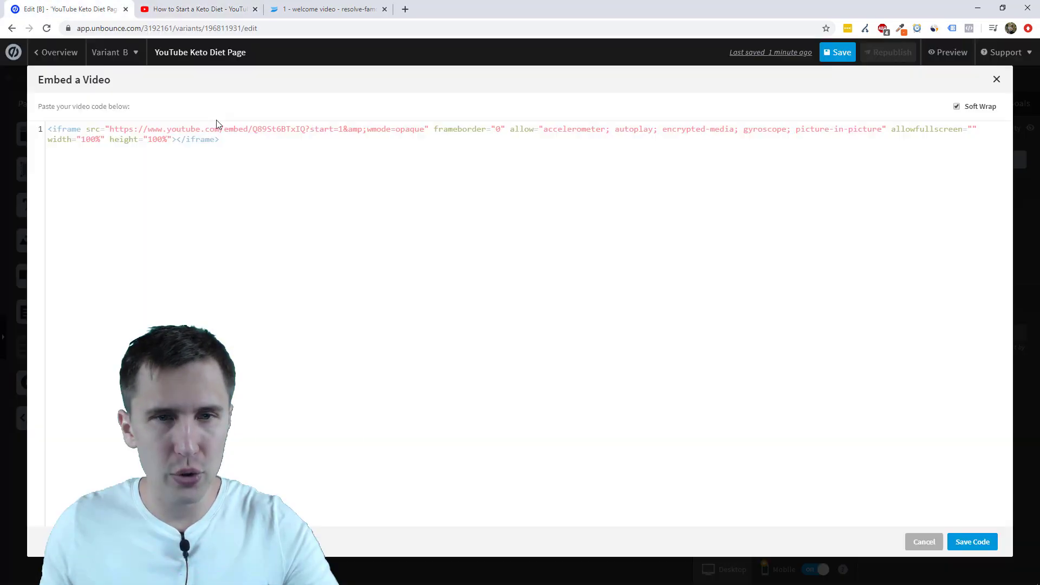
pyautogui.click(327, 128)
pyautogui.hotkey('ctrl', 'a')
pyautogui.hotkey('ctrl', 'v')
# Add ?start=30&autoplay=1 after the video ID in the src URL and save the code
pyautogui.click(425, 130)
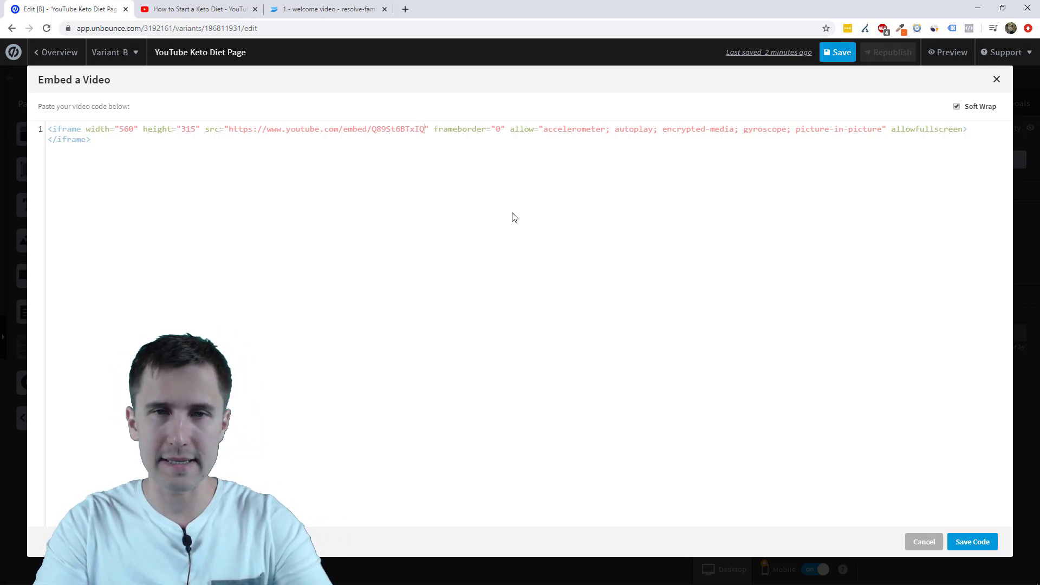
pyautogui.write('?autoplay')
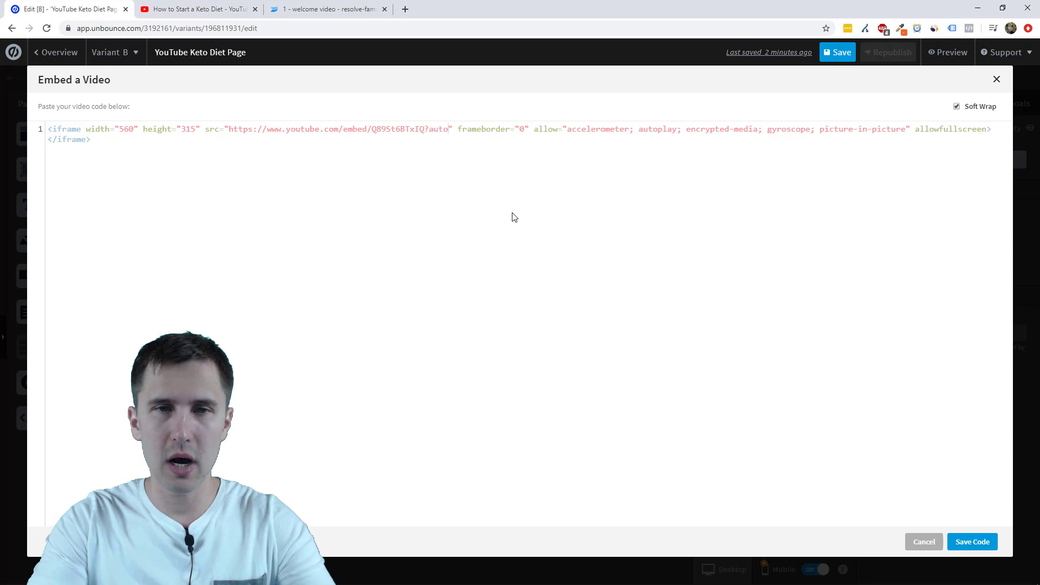
pyautogui.write('=1')
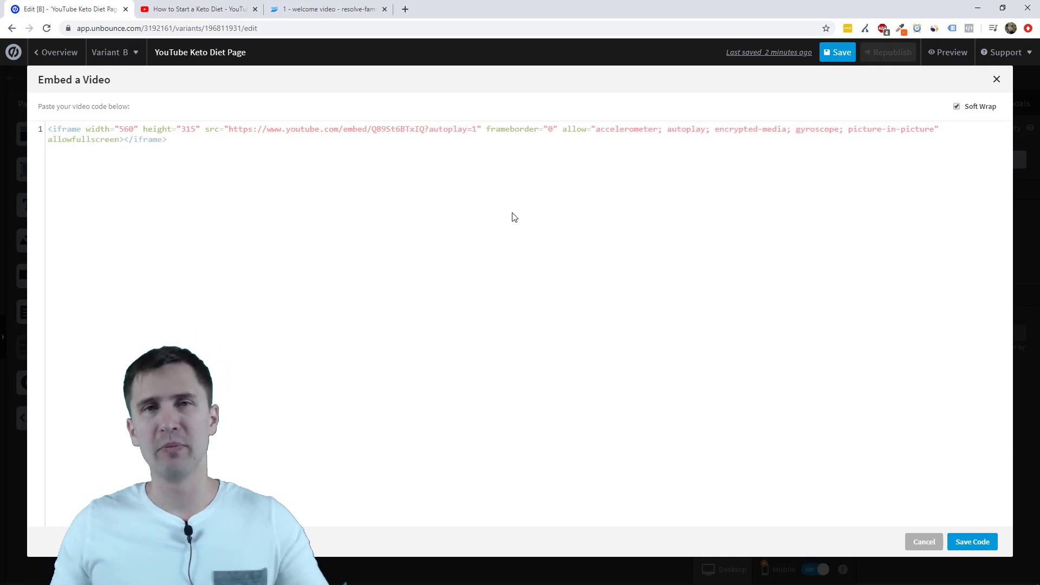
pyautogui.click(430, 130)
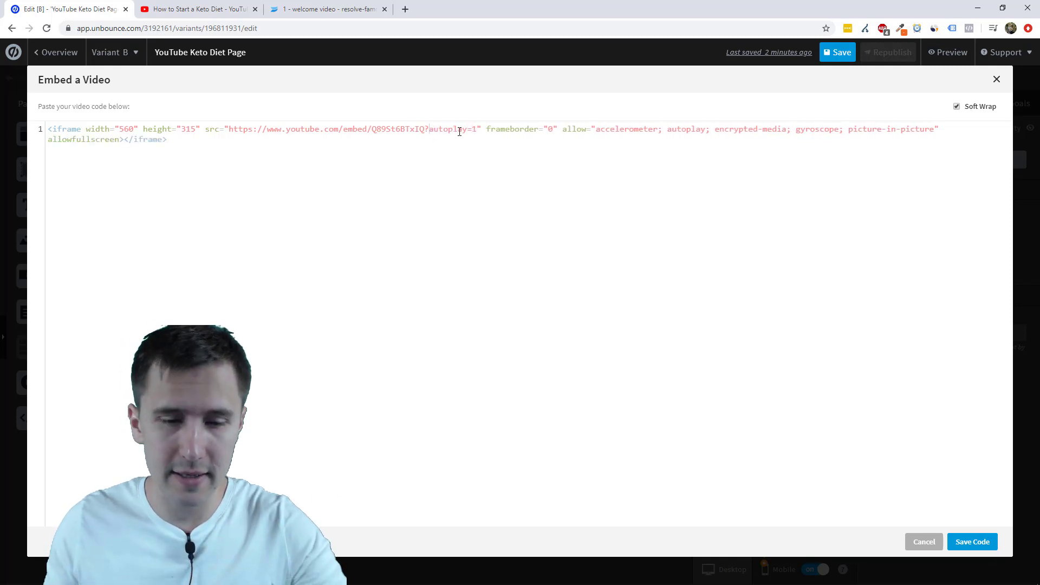
pyautogui.write('start=1&')
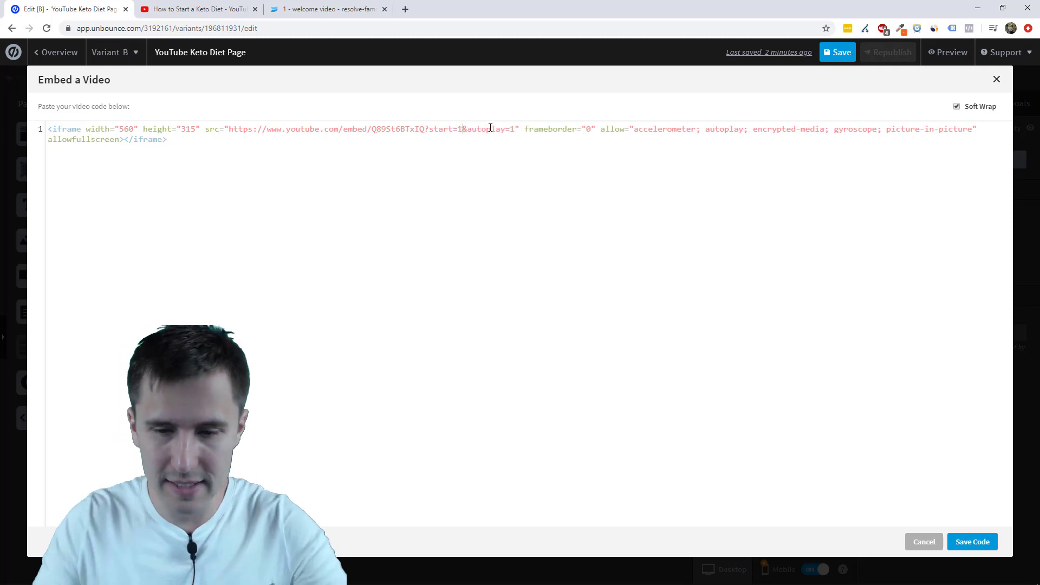
pyautogui.press('BackSpace')
pyautogui.write('30')
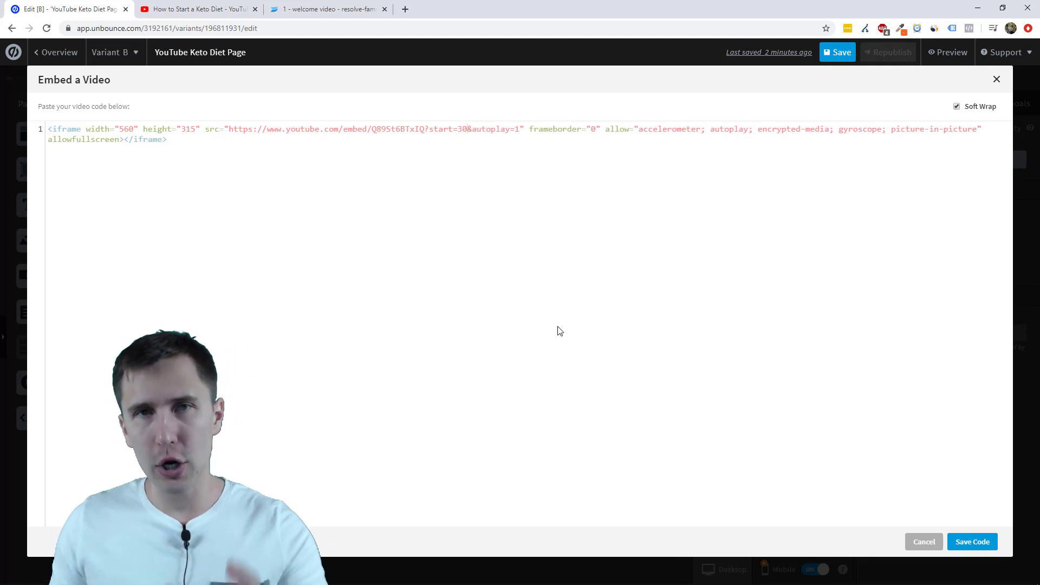
pyautogui.click(971, 542)
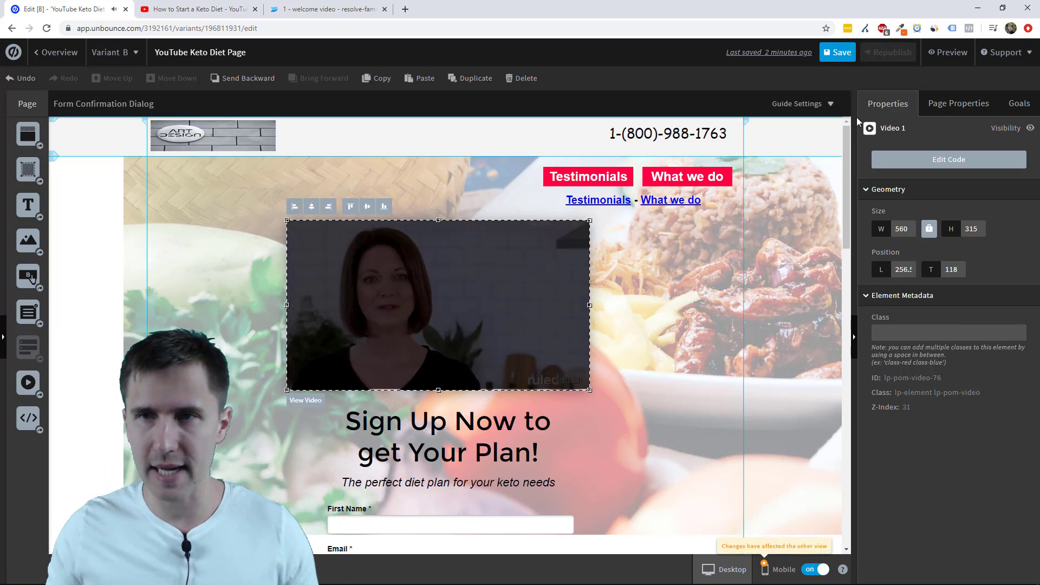
# Save the landing page, preview the autoplaying keto video, then return to the editor
pyautogui.click(837, 52)
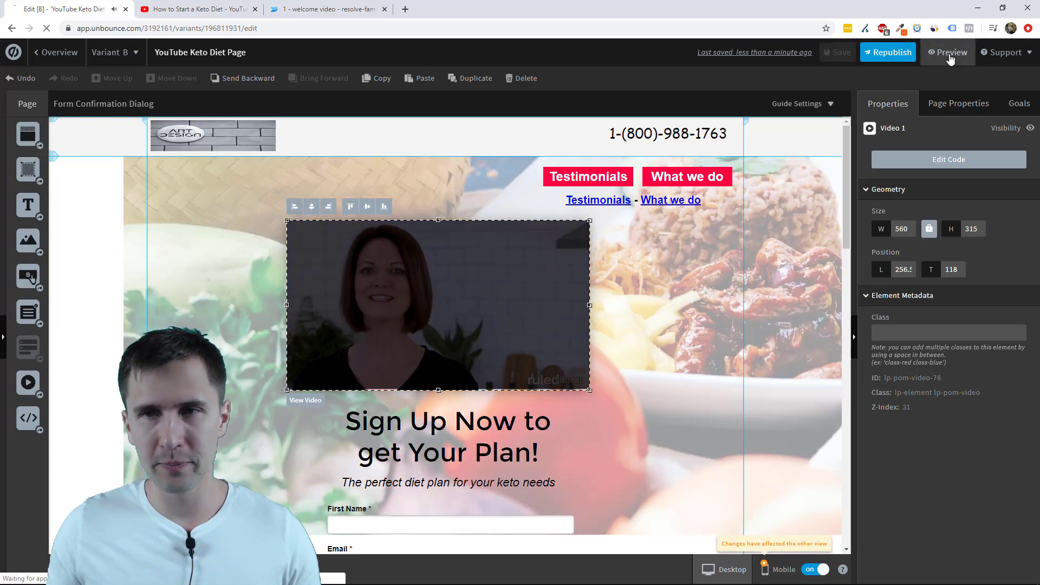
pyautogui.click(949, 57)
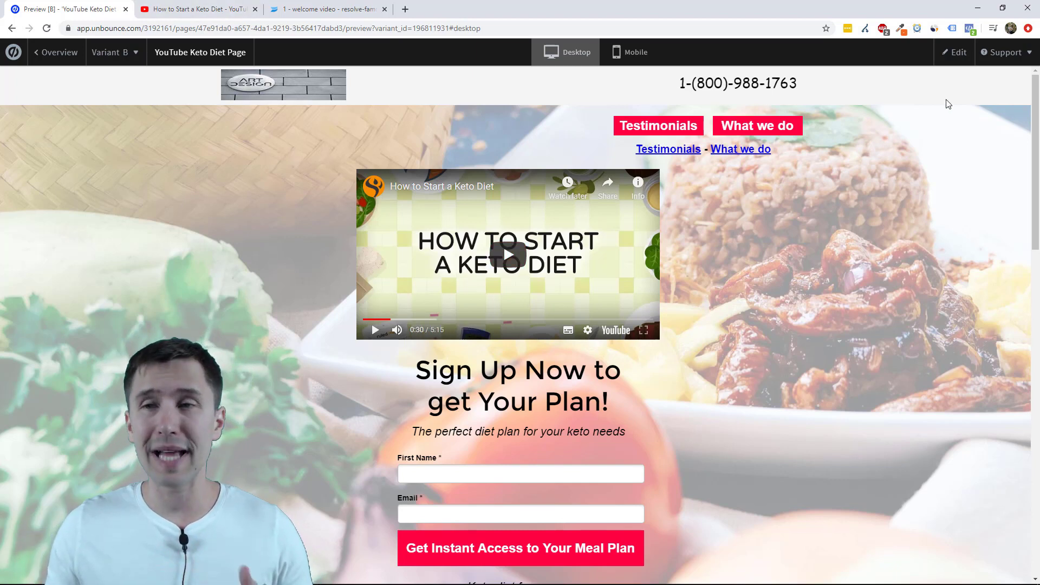
pyautogui.click(954, 52)
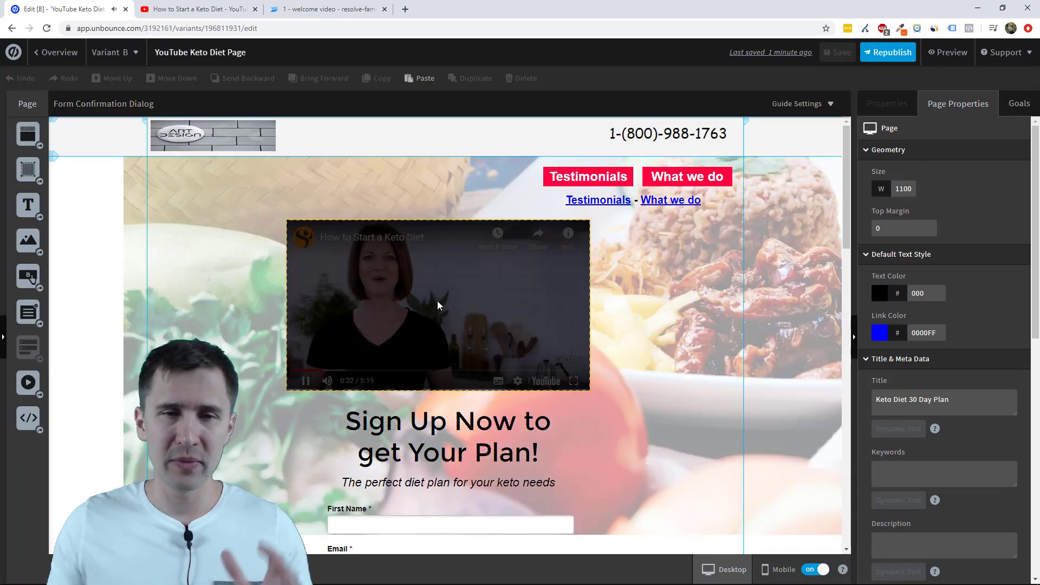
# Remove ?start=30&autoplay=1 and &amp;wmode=opaque from the video's src URL and save the code
pyautogui.click(371, 291)
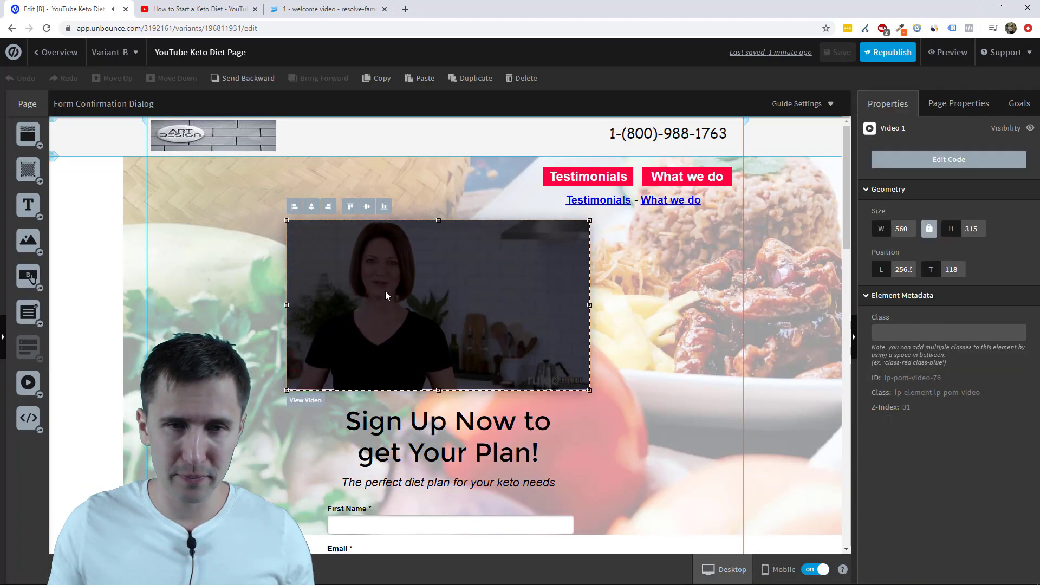
pyautogui.doubleClick(385, 292)
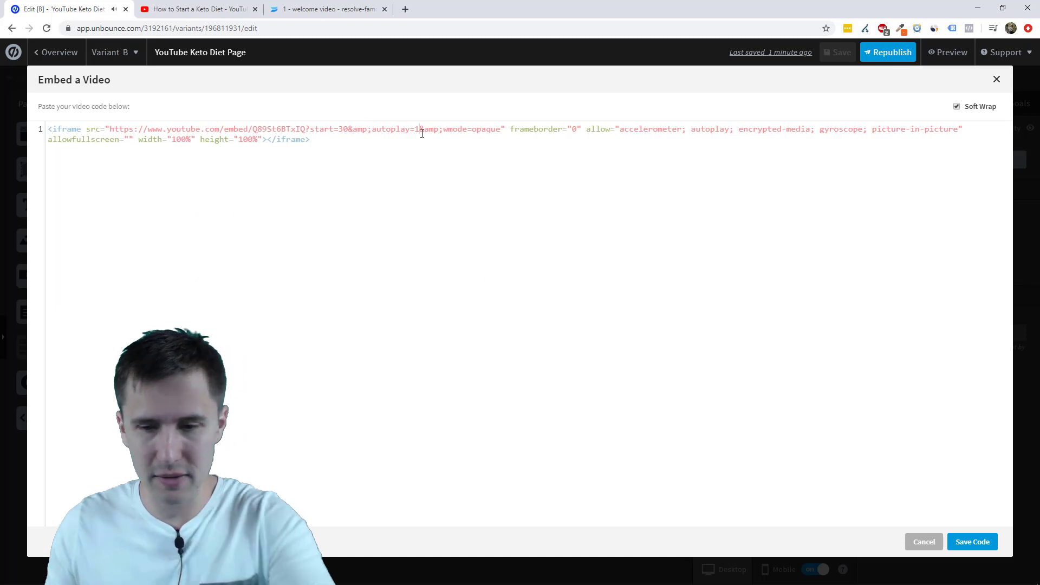
pyautogui.press('BackSpace')
pyautogui.press('BackSpace')
pyautogui.press('BackSpace')
pyautogui.press('BackSpace')
pyautogui.press('BackSpace')
pyautogui.press('BackSpace')
pyautogui.press('BackSpace')
pyautogui.press('BackSpace')
pyautogui.press('BackSpace')
pyautogui.press('BackSpace')
pyautogui.press('BackSpace')
pyautogui.press('BackSpace')
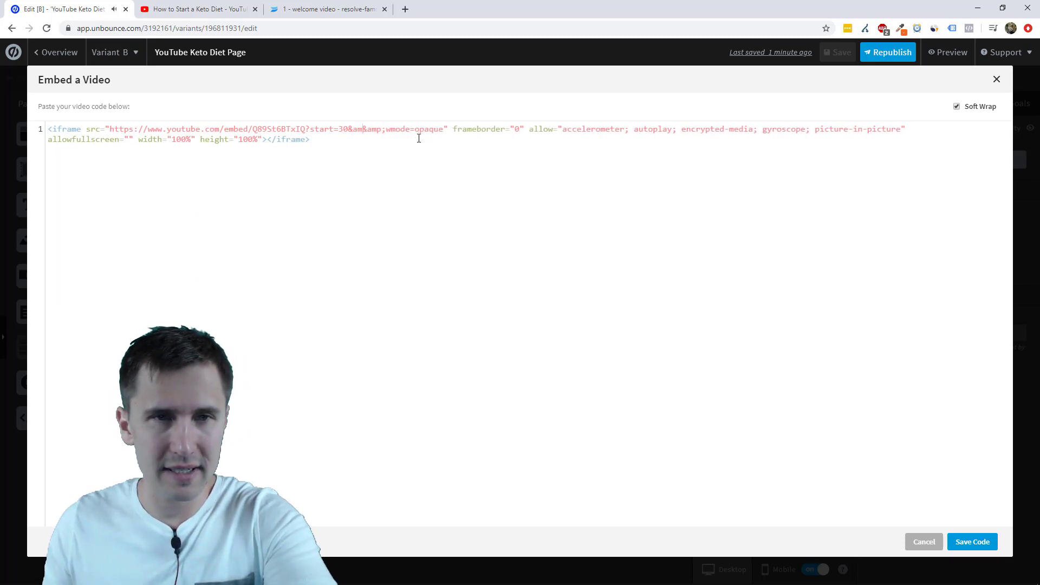
pyautogui.press('BackSpace')
pyautogui.press('BackSpace')
pyautogui.press('BackSpace')
pyautogui.press('BackSpace')
pyautogui.press('BackSpace')
pyautogui.press('BackSpace')
pyautogui.press('BackSpace')
pyautogui.press('BackSpace')
pyautogui.press('BackSpace')
pyautogui.press('BackSpace')
pyautogui.press('BackSpace')
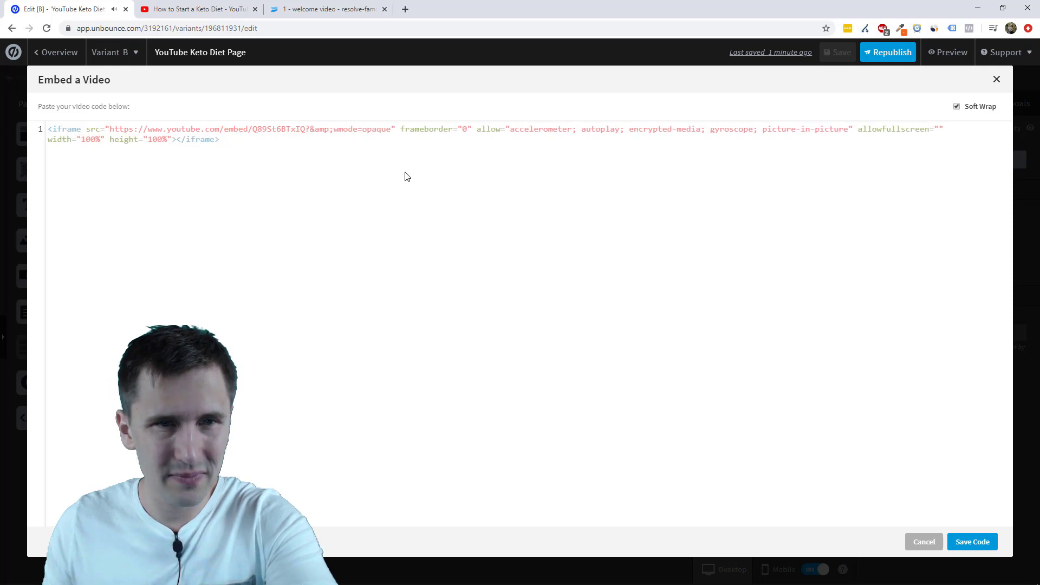
pyautogui.press('BackSpace')
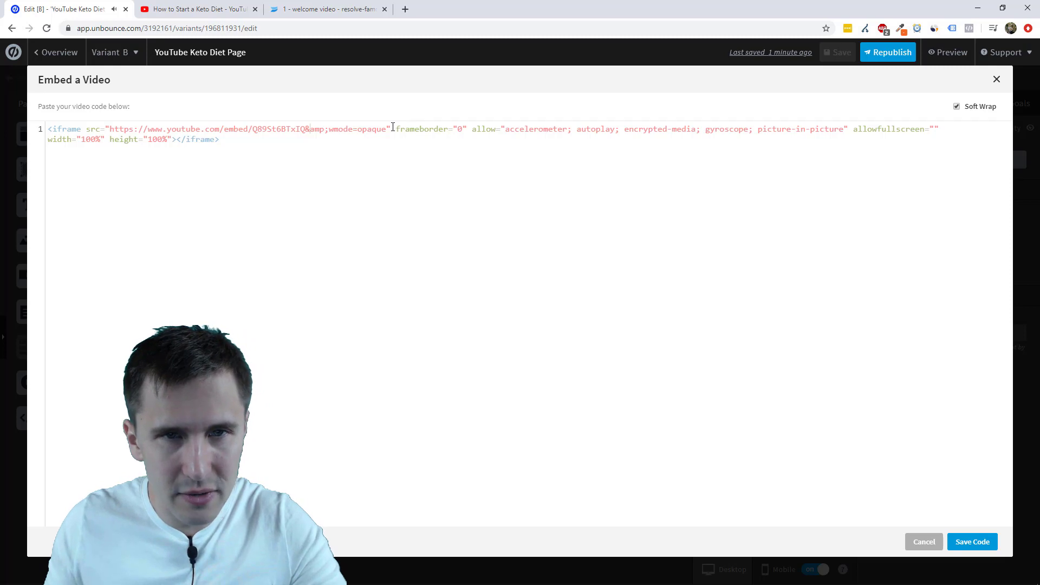
pyautogui.moveTo(352, 132); pyautogui.dragTo(305, 130)
pyautogui.press('BackSpace')
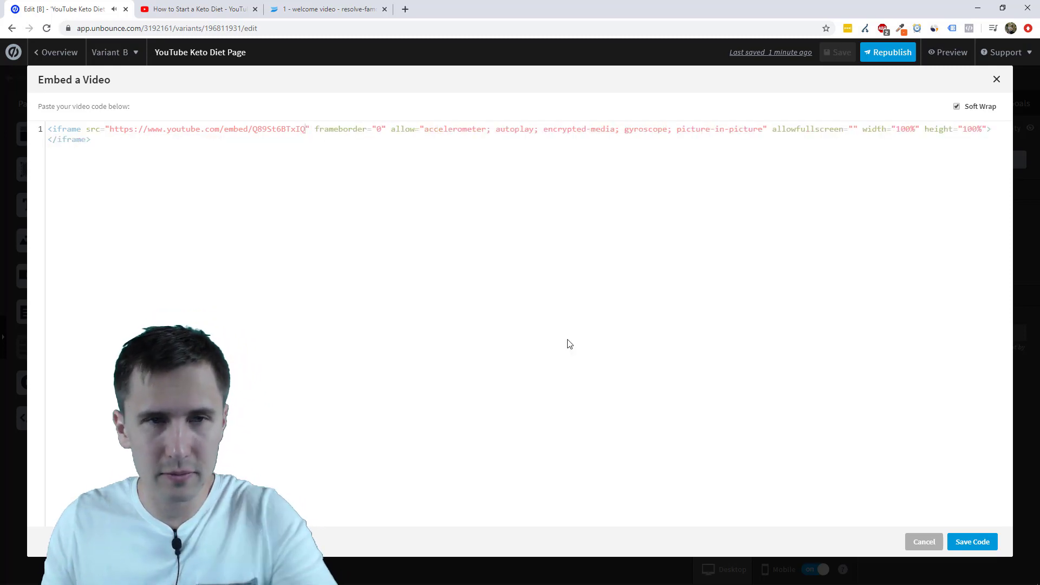
pyautogui.click(987, 544)
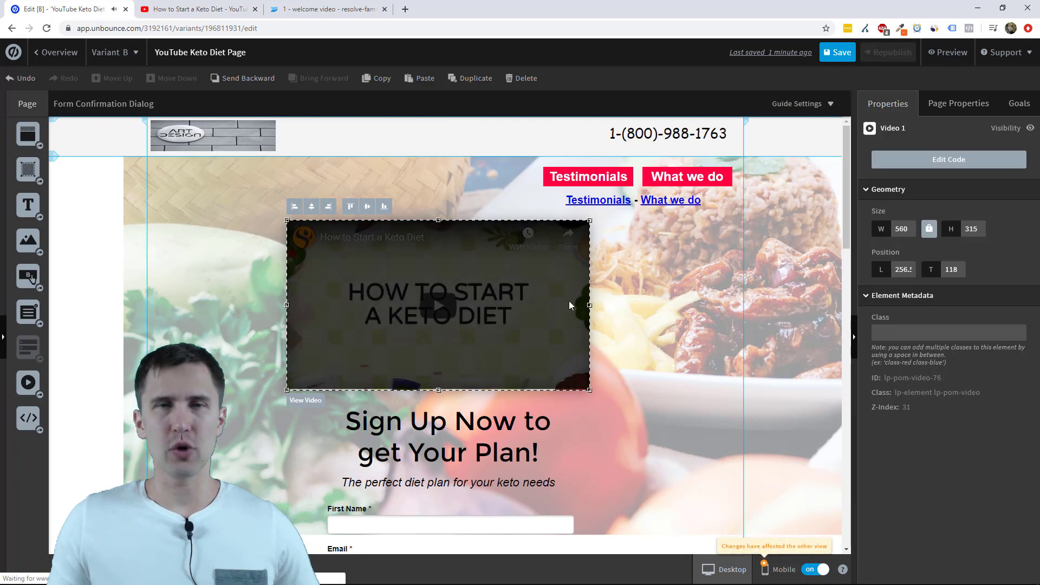
pyautogui.click(636, 275)
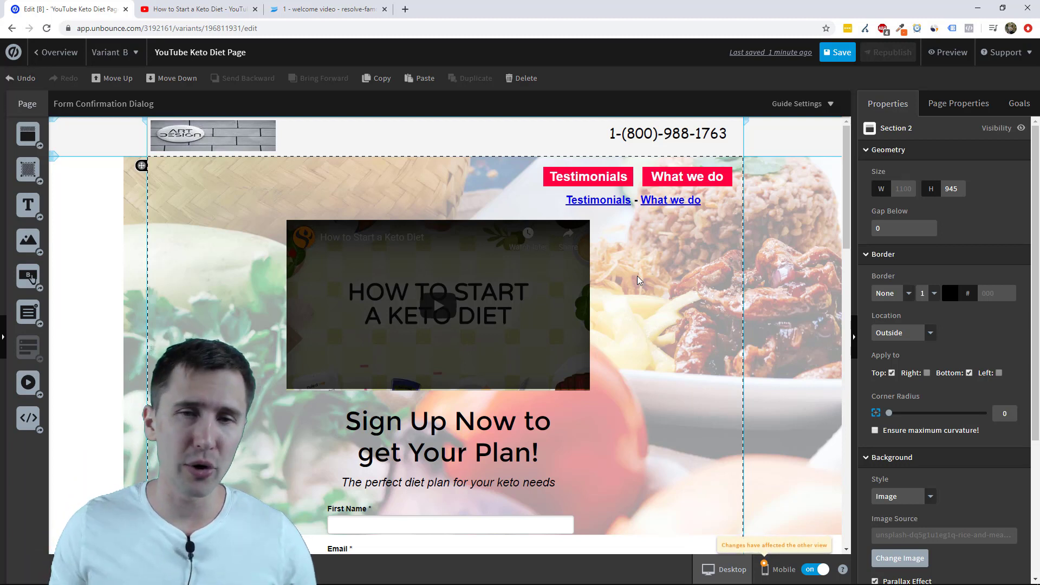
pyautogui.click(464, 280)
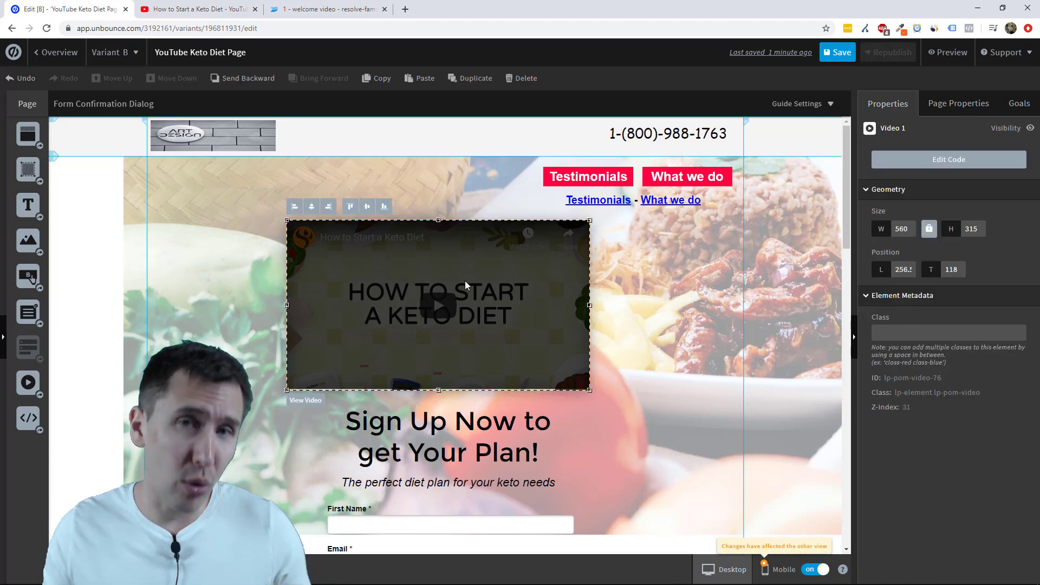
pyautogui.click(206, 9)
pyautogui.scroll(-3, 742, 352)
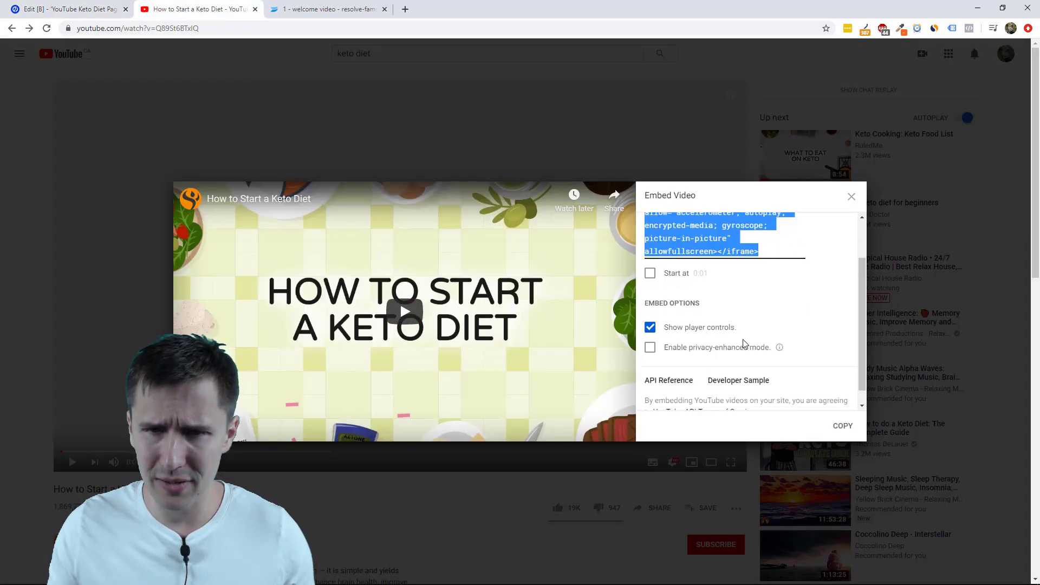
pyautogui.scroll(3, 725, 401)
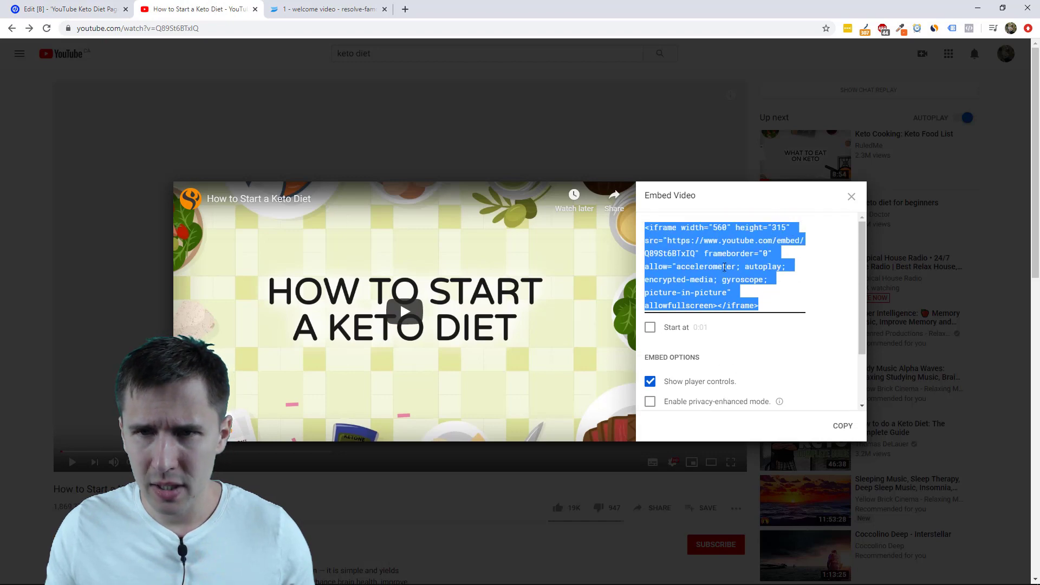
pyautogui.click(756, 249)
pyautogui.click(756, 249)
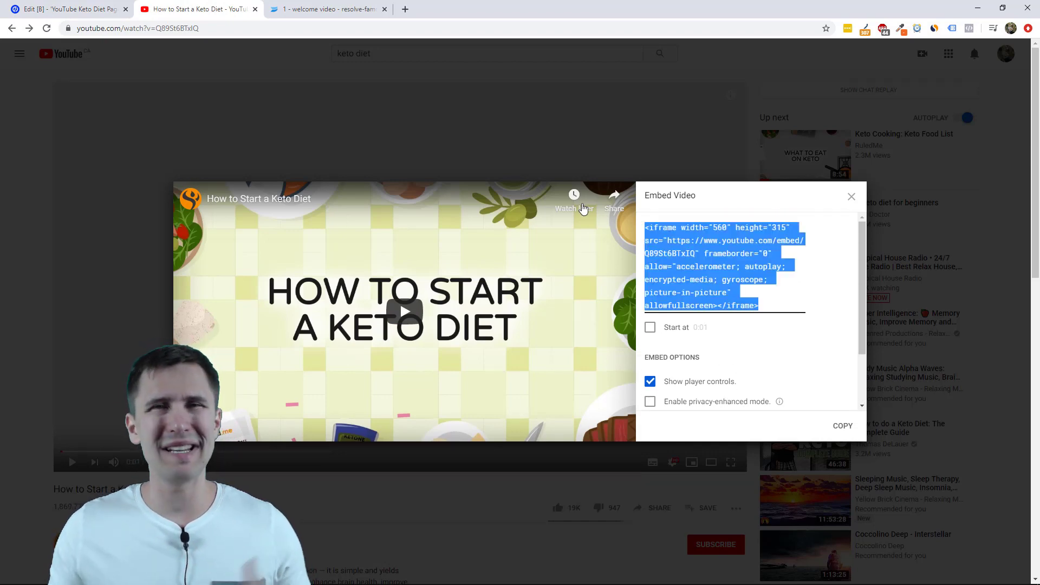
pyautogui.click(686, 240)
pyautogui.click(65, 9)
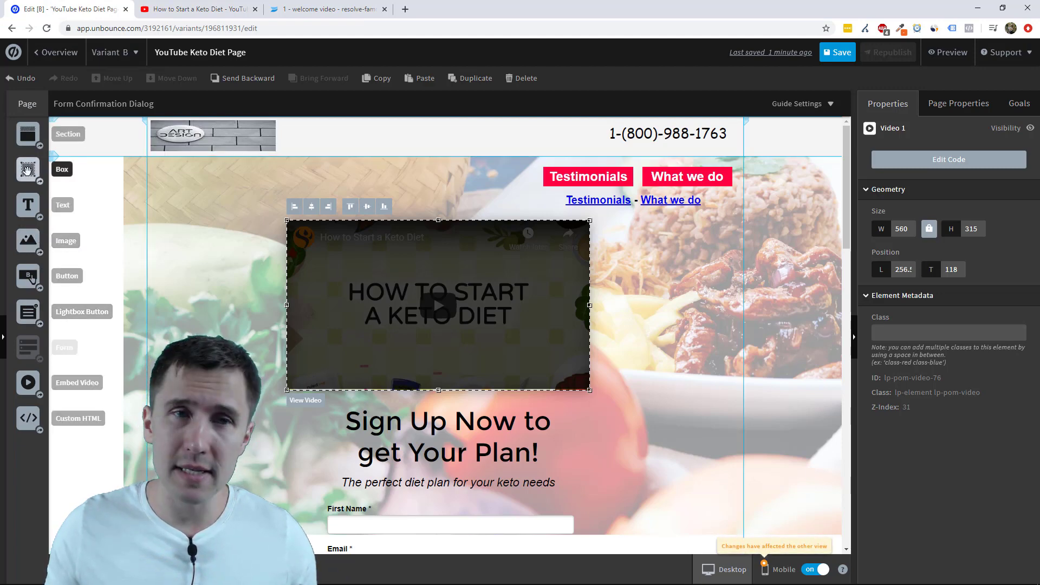
# Add a 580×345 box over the keto video and centre the video inside it
pyautogui.moveTo(28, 170); pyautogui.dragTo(258, 241)
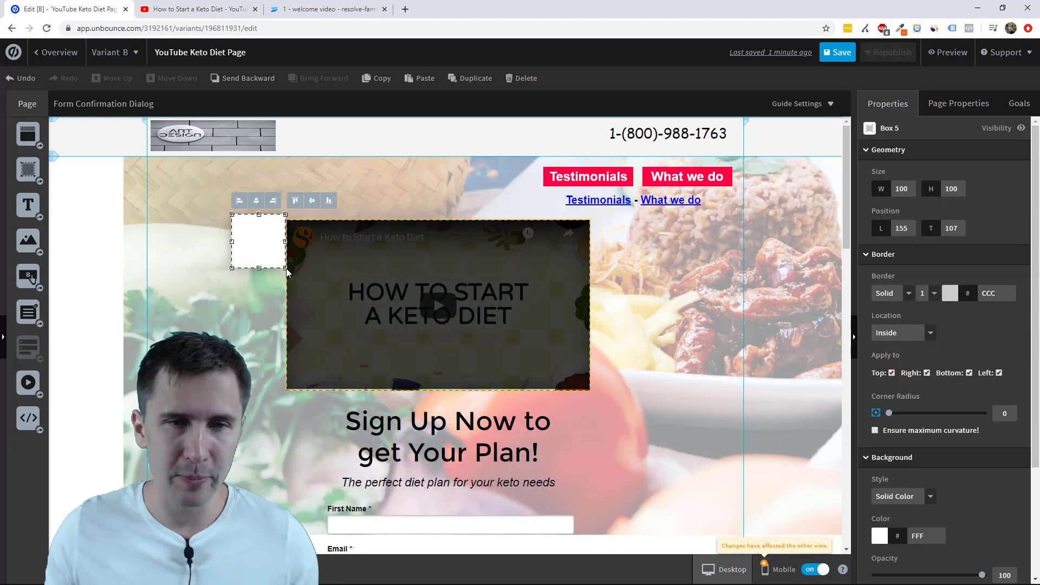
pyautogui.moveTo(285, 267); pyautogui.dragTo(546, 401)
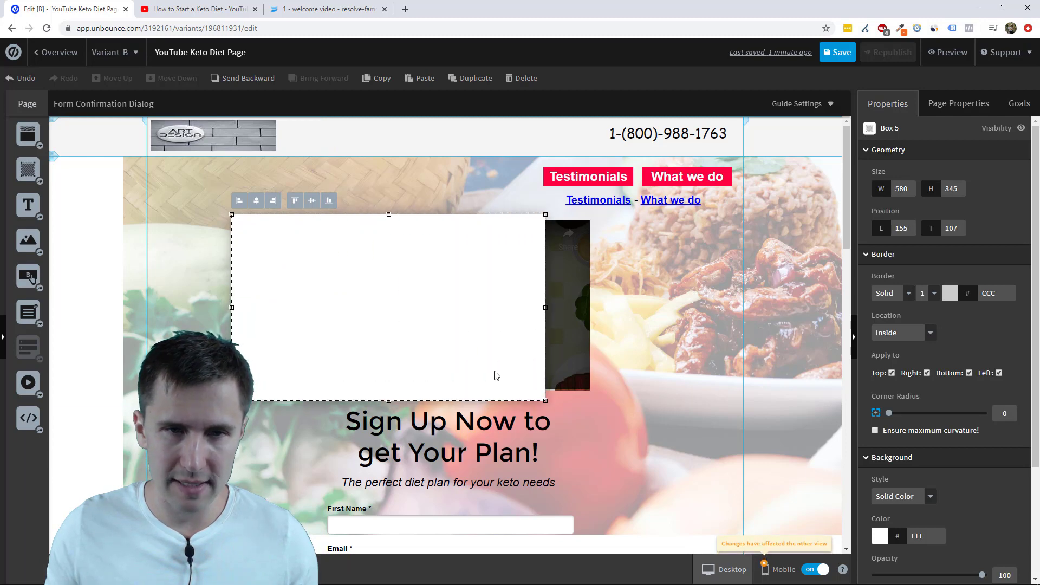
pyautogui.moveTo(471, 362); pyautogui.dragTo(458, 361)
pyautogui.click(540, 296)
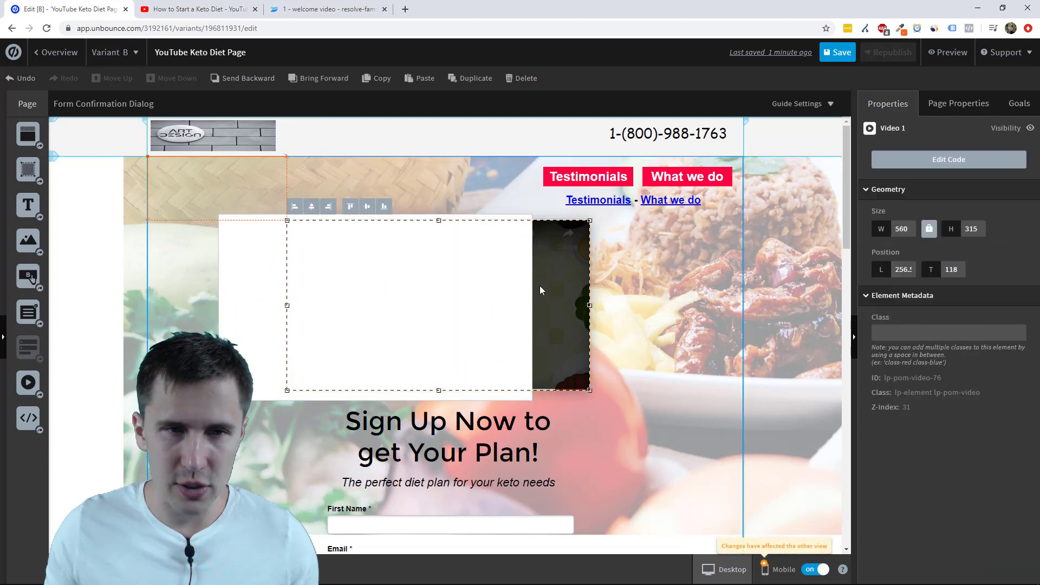
pyautogui.moveTo(528, 296); pyautogui.dragTo(479, 290)
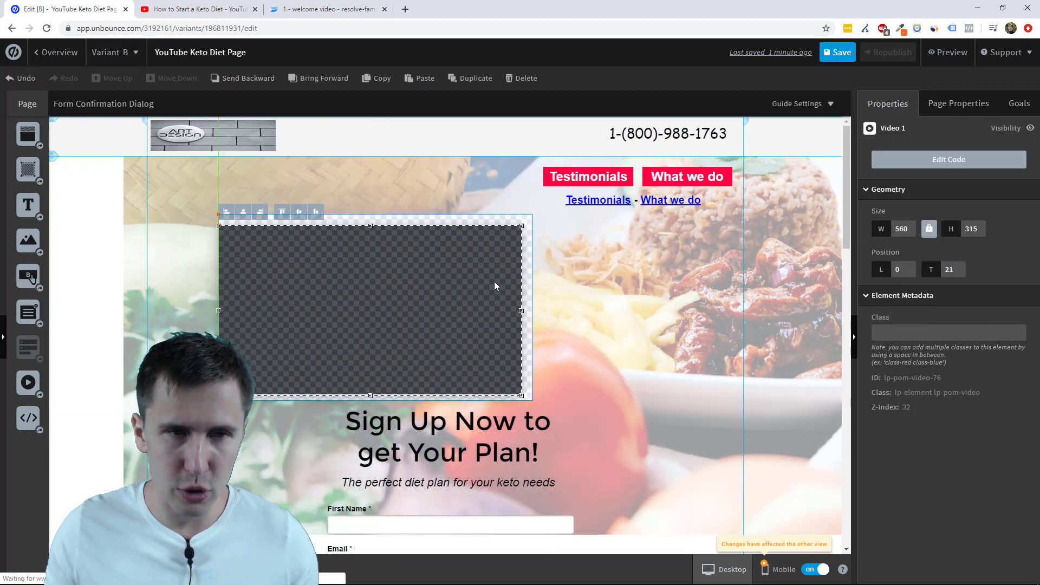
pyautogui.click(246, 211)
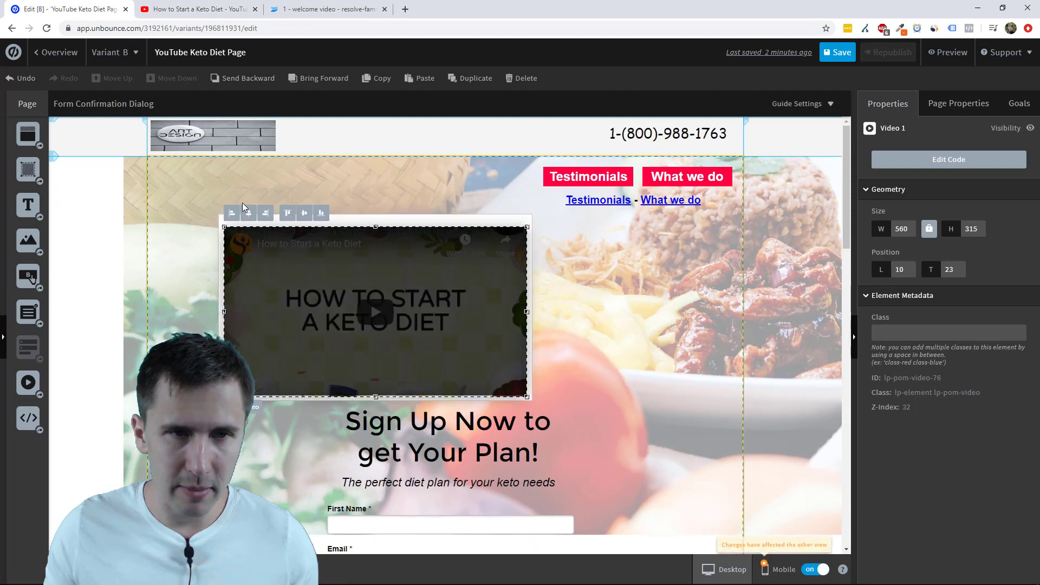
pyautogui.click(304, 212)
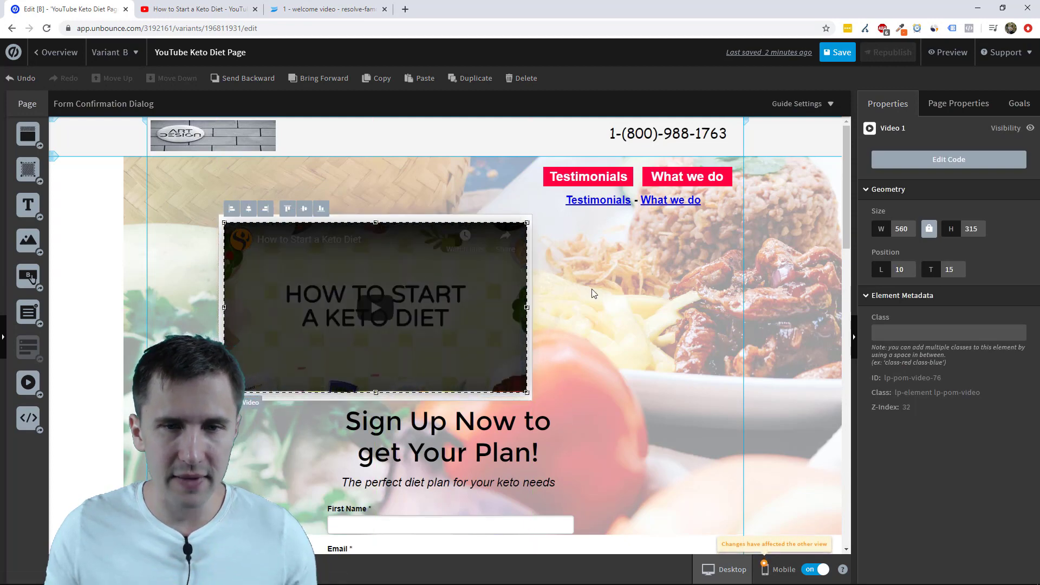
pyautogui.click(649, 281)
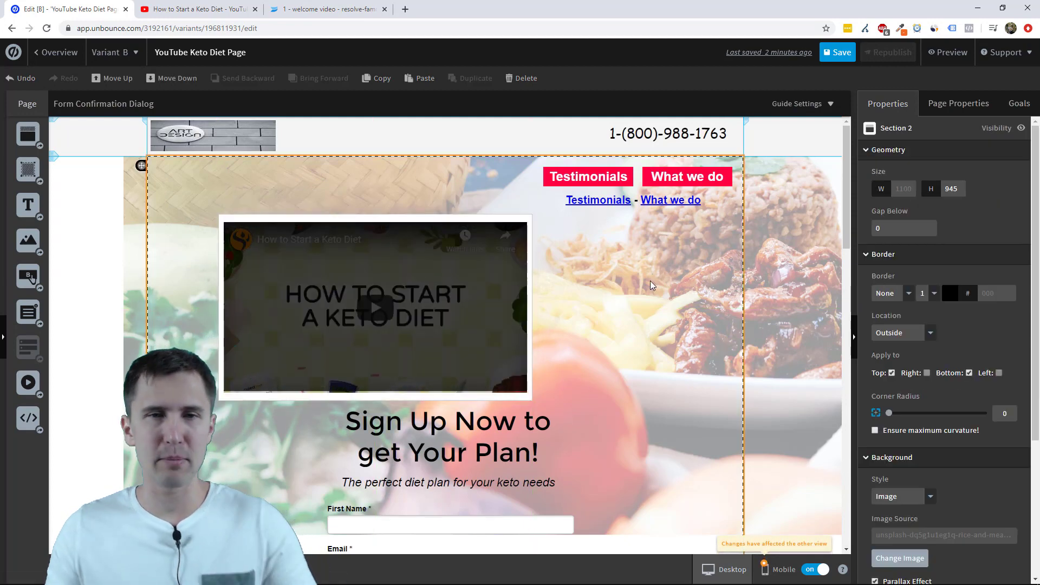
# Set the framing box's border to None
pyautogui.click(531, 268)
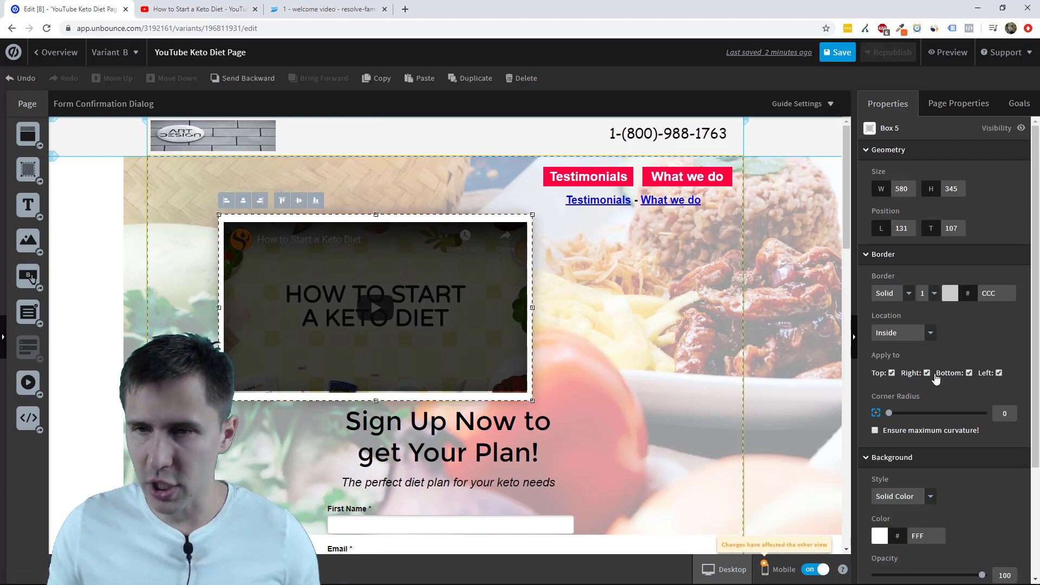
pyautogui.click(896, 301)
pyautogui.click(886, 307)
pyautogui.click(536, 222)
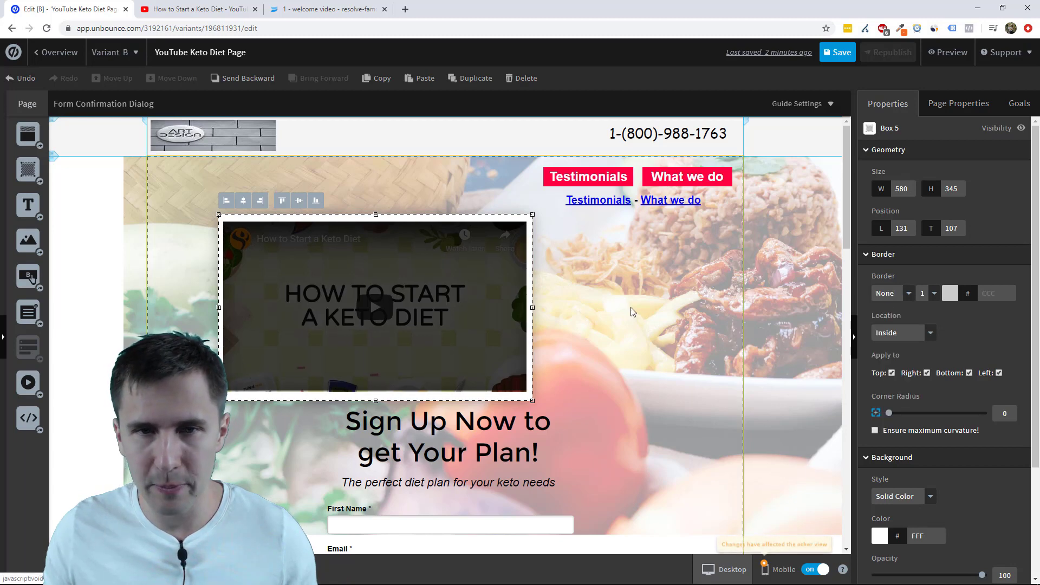
# Fill the framing box with light red FE5A5A and nudge it up-left to 95,94
pyautogui.click(526, 270)
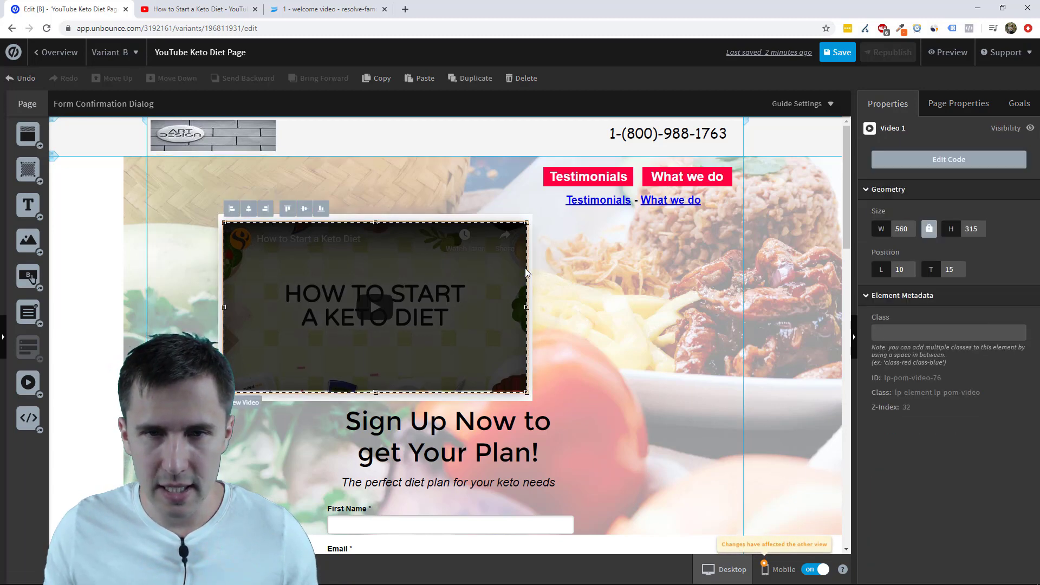
pyautogui.click(530, 261)
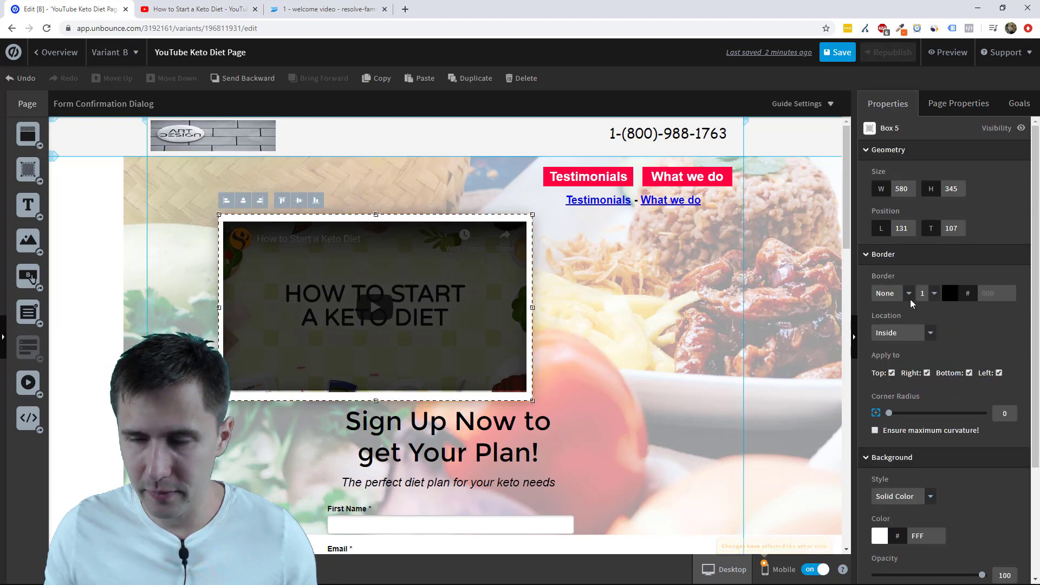
pyautogui.scroll(-2, 912, 471)
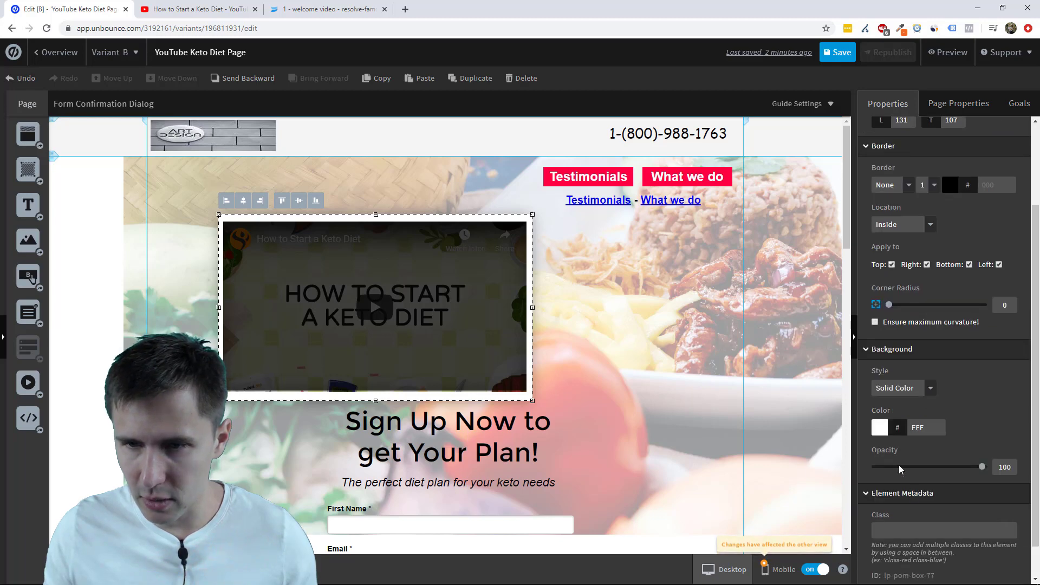
pyautogui.click(880, 427)
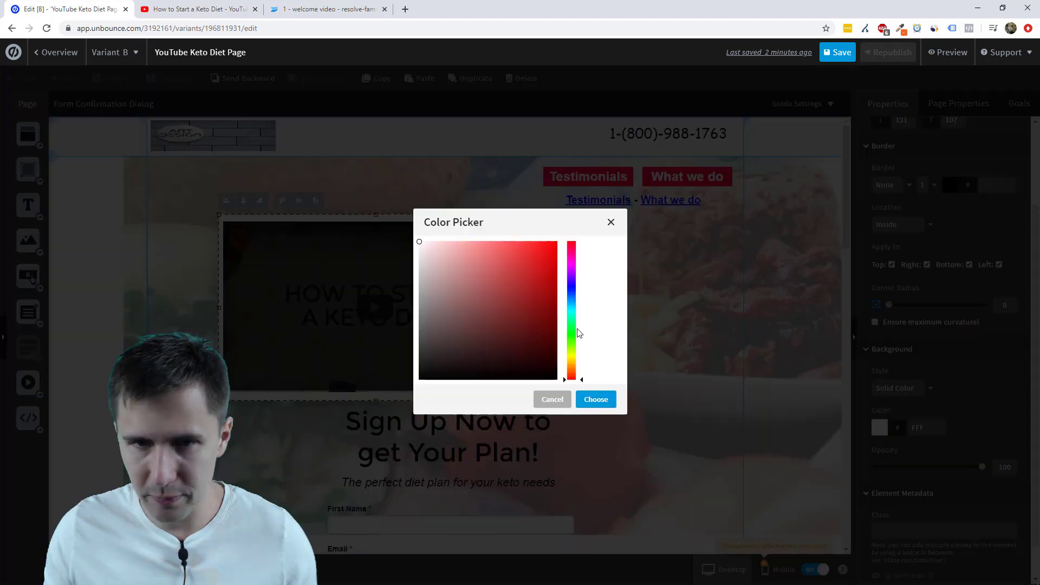
pyautogui.click(596, 399)
pyautogui.click(677, 309)
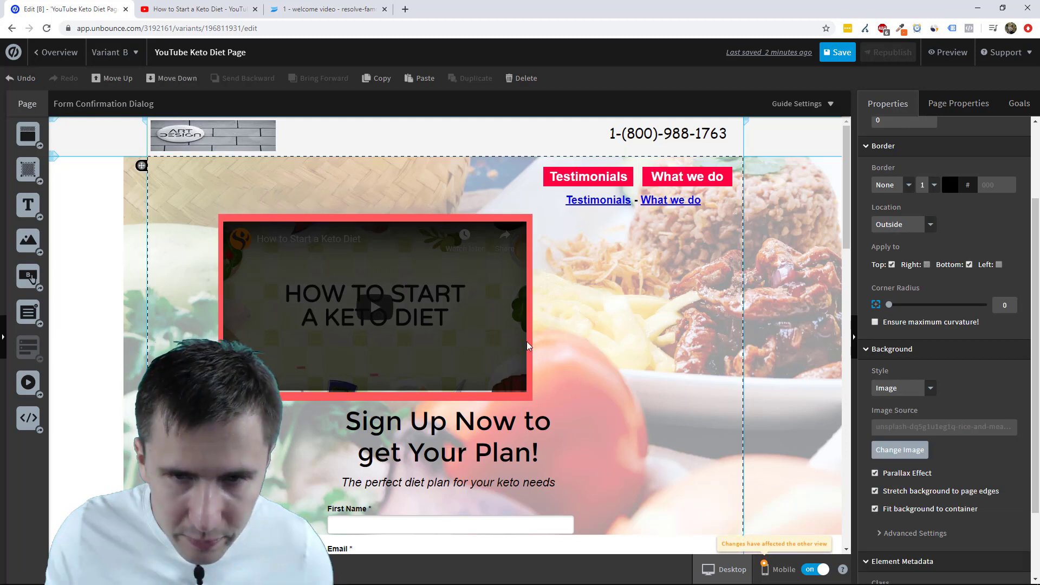
pyautogui.moveTo(532, 323); pyautogui.dragTo(512, 315)
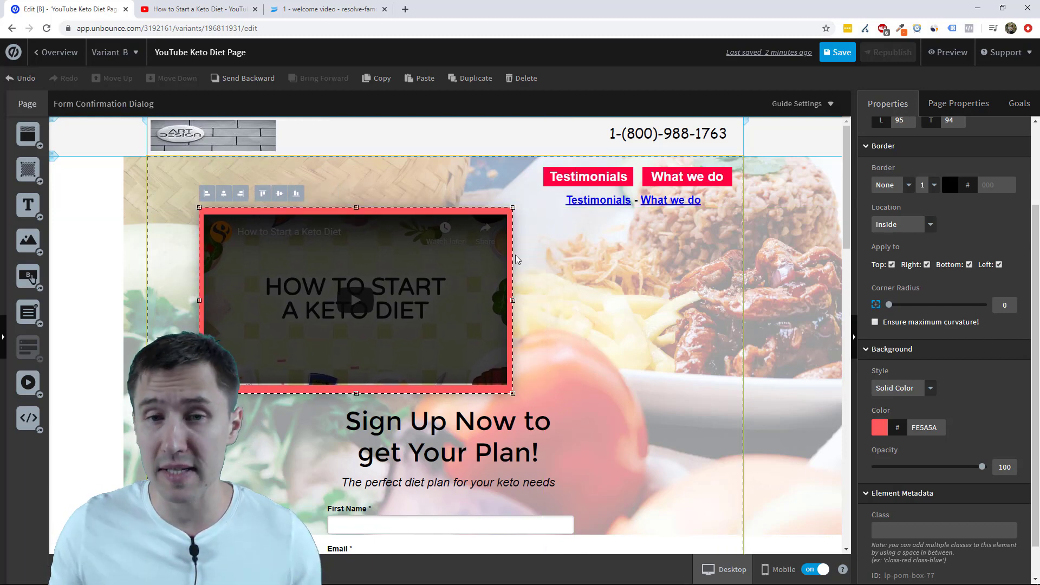
# Adjust the red box's position and top edge, then centre the video vertically within it
pyautogui.click(523, 262)
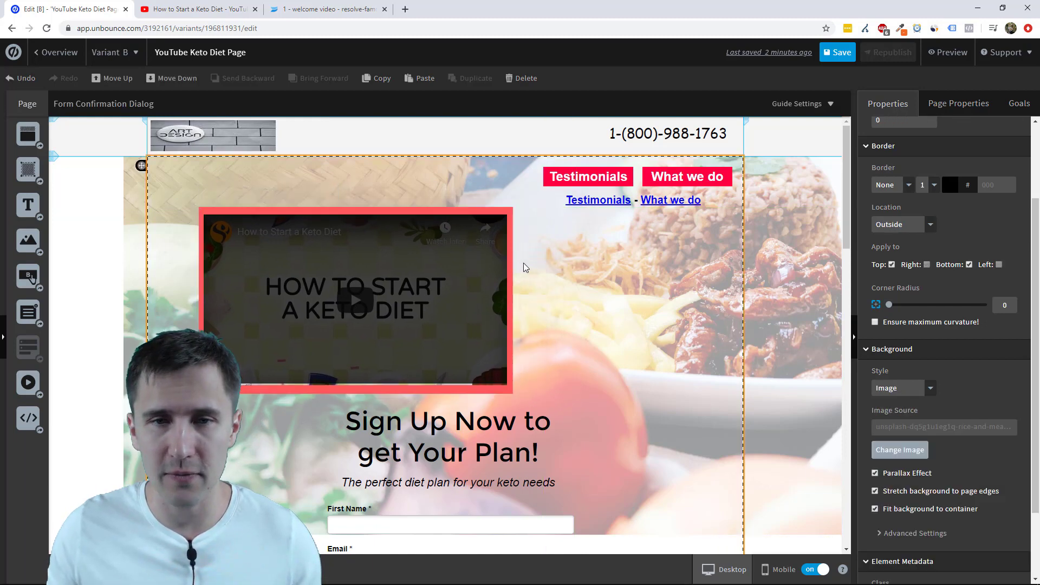
pyautogui.click(462, 265)
pyautogui.moveTo(398, 256); pyautogui.dragTo(524, 250)
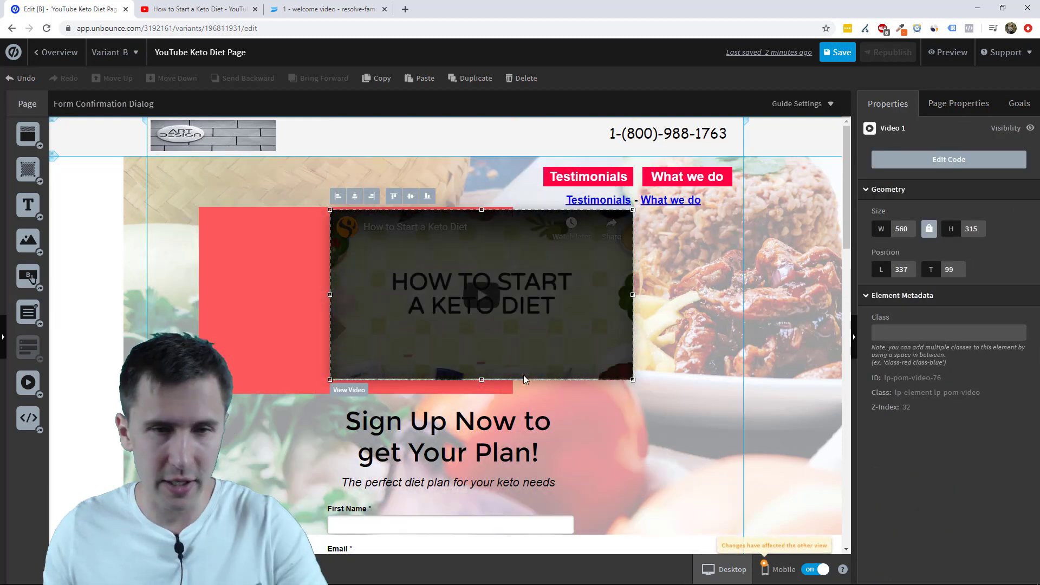
pyautogui.hotkey('ctrl', 'z')
pyautogui.click(550, 325)
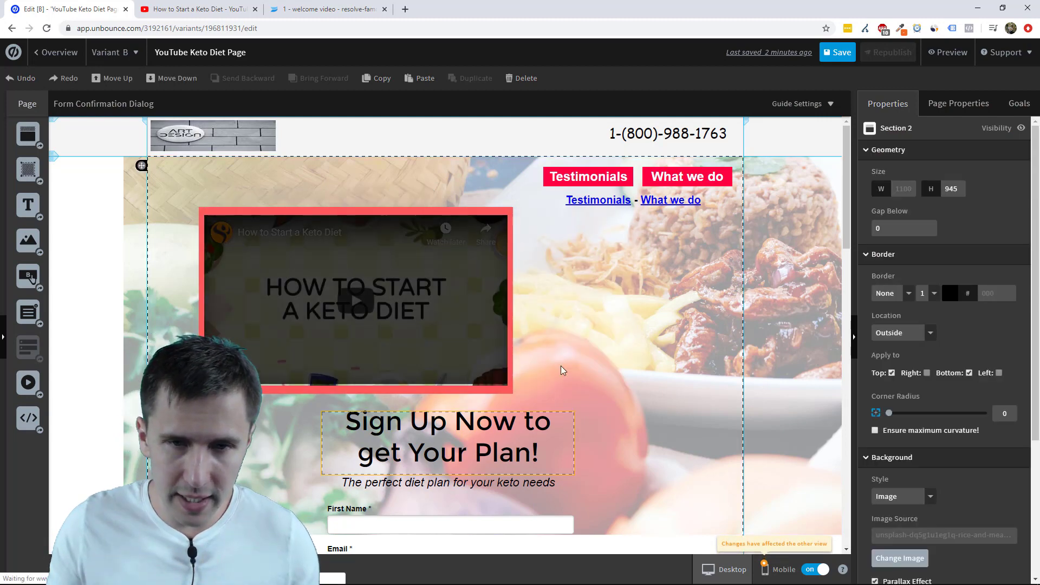
pyautogui.moveTo(511, 297)
pyautogui.mouseDown()
pyautogui.moveTo(543, 302)
pyautogui.moveTo(523, 302)
pyautogui.mouseUp()
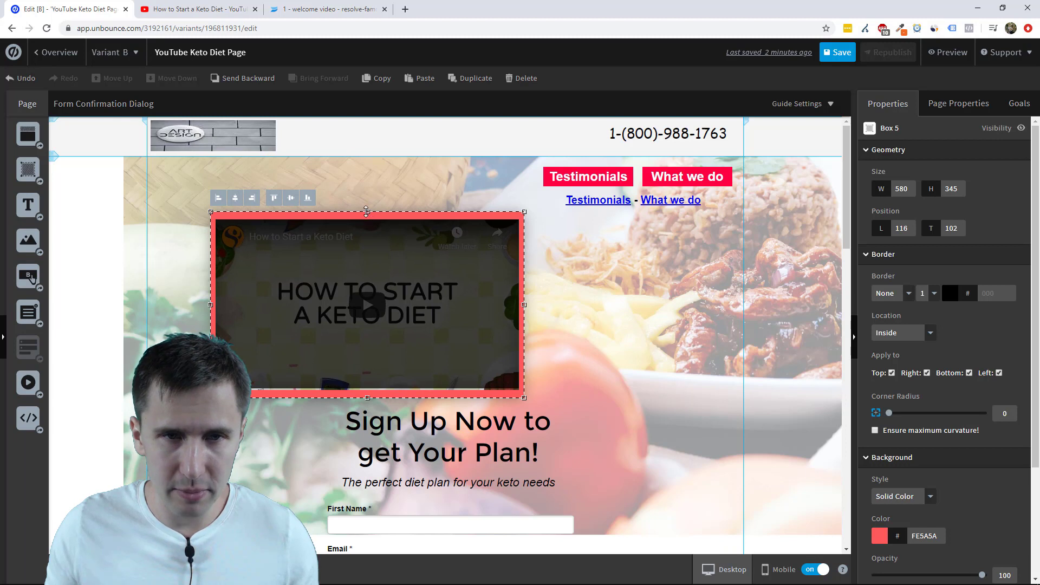
pyautogui.moveTo(369, 214); pyautogui.dragTo(369, 220)
pyautogui.click(332, 265)
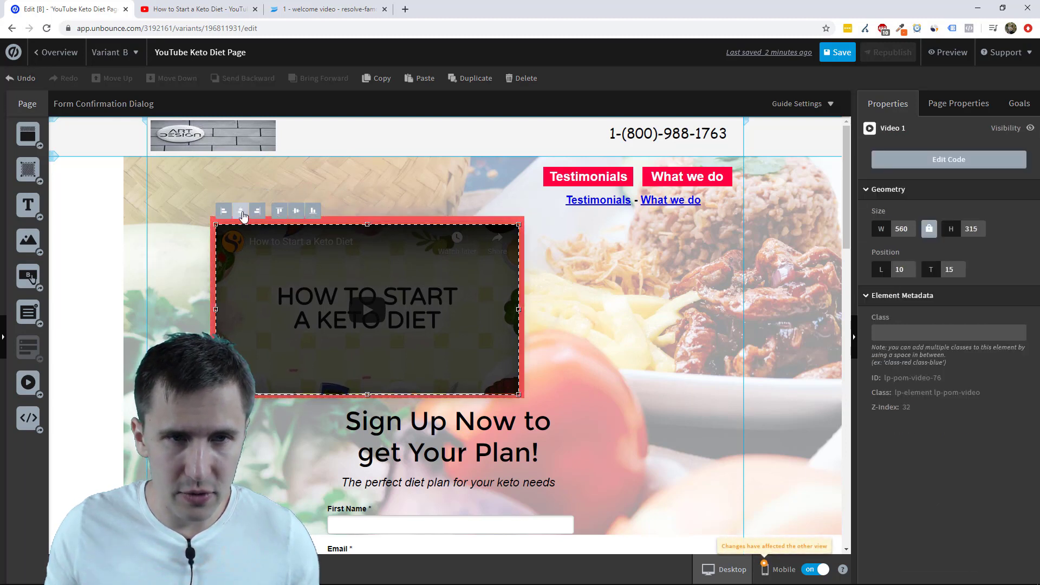
pyautogui.click(296, 211)
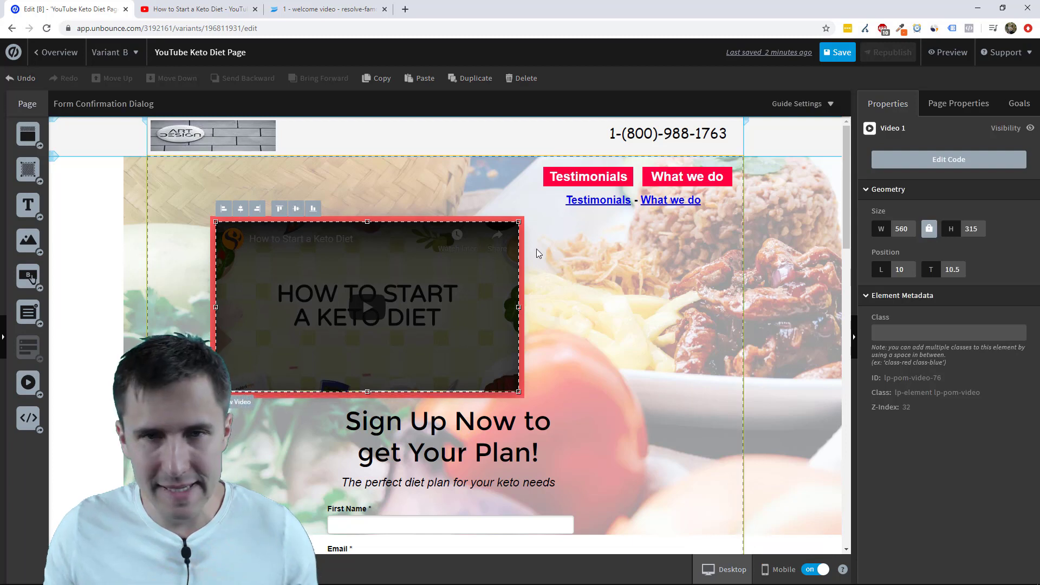
# Give the red framing box a corner radius of 9
pyautogui.click(522, 236)
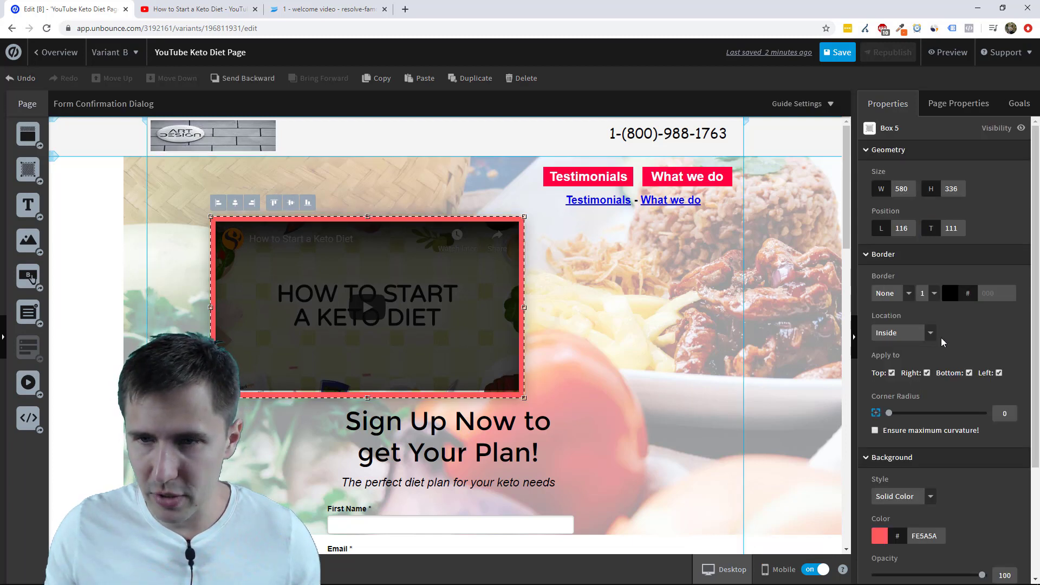
pyautogui.scroll(-1, 916, 449)
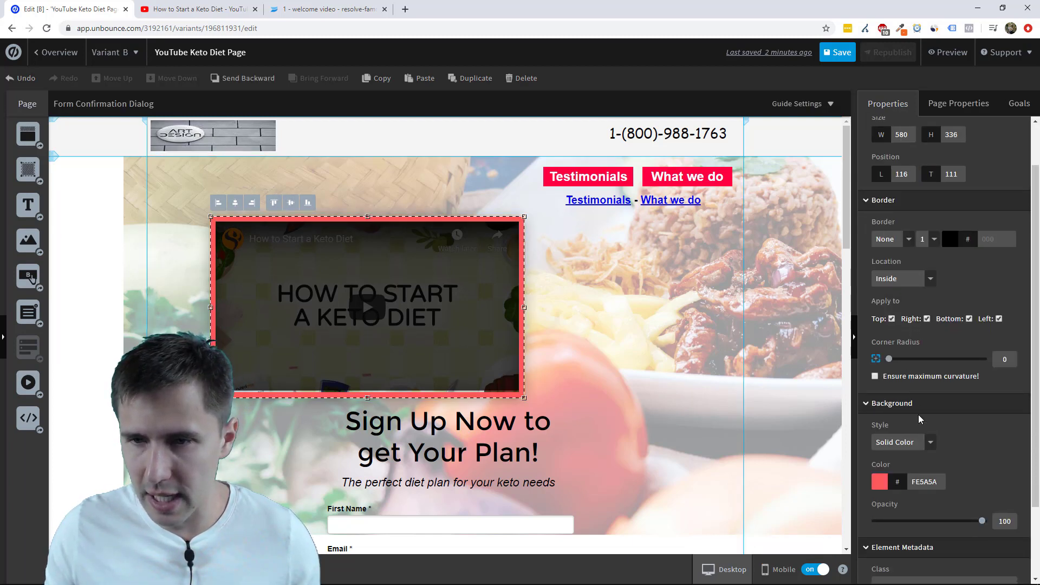
pyautogui.moveTo(894, 364); pyautogui.dragTo(902, 363)
pyautogui.click(712, 367)
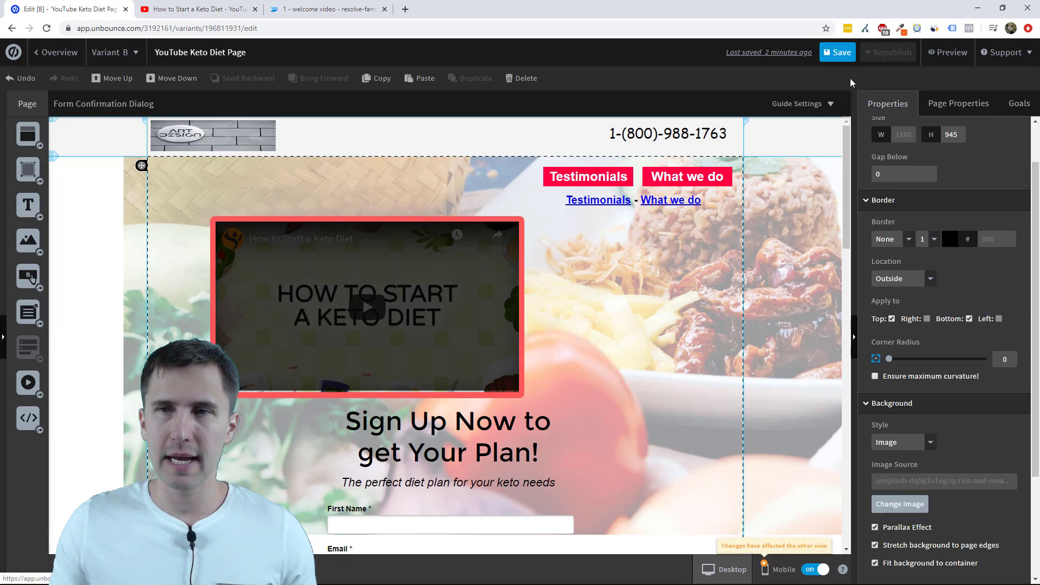
# Save, move the framed video to the page centre at 260,111, and save again
pyautogui.hotkey('ctrl', 's')
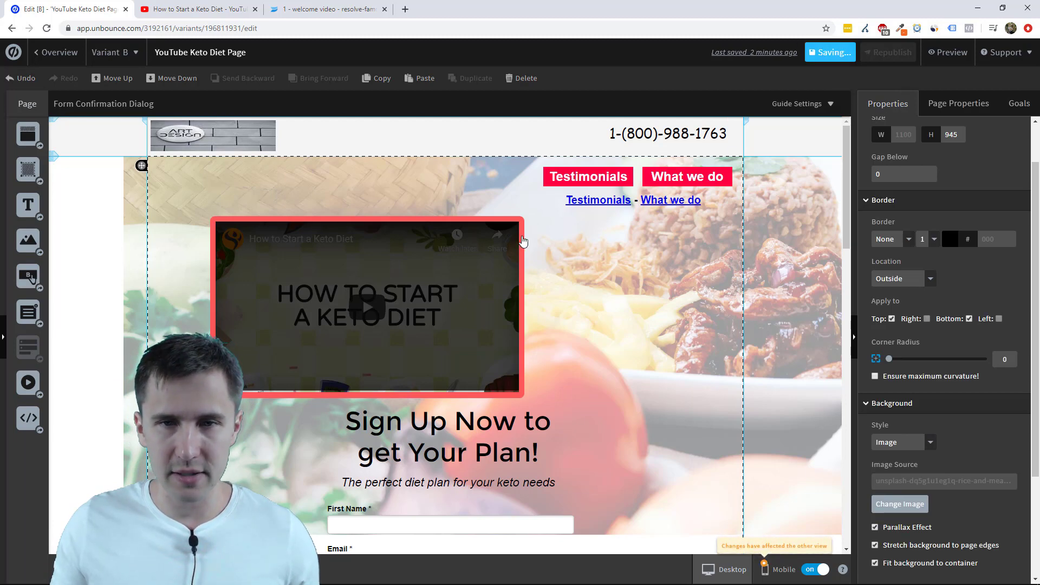
pyautogui.click(282, 222)
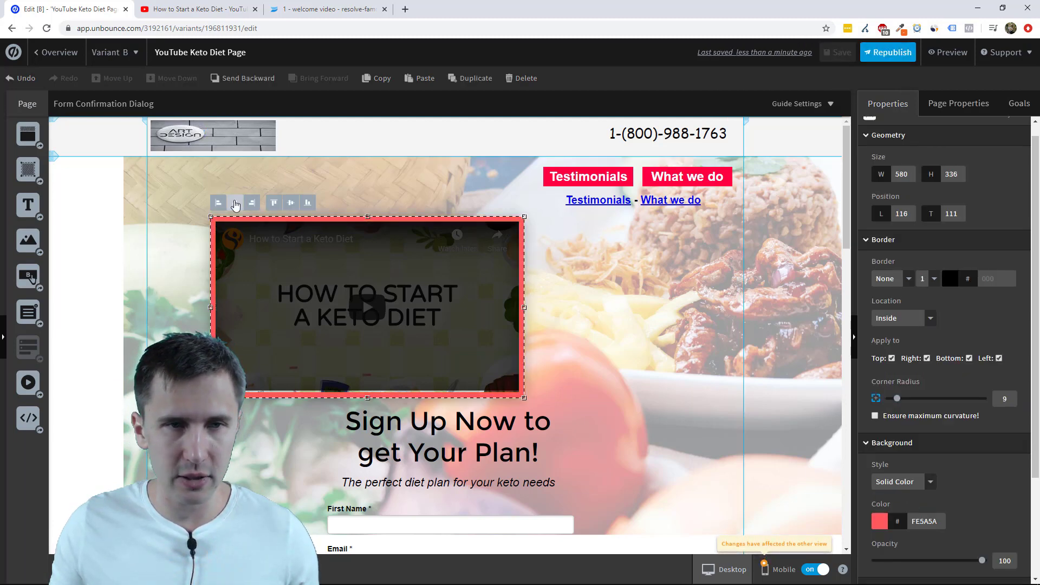
pyautogui.moveTo(282, 222); pyautogui.dragTo(361, 222)
pyautogui.click(829, 58)
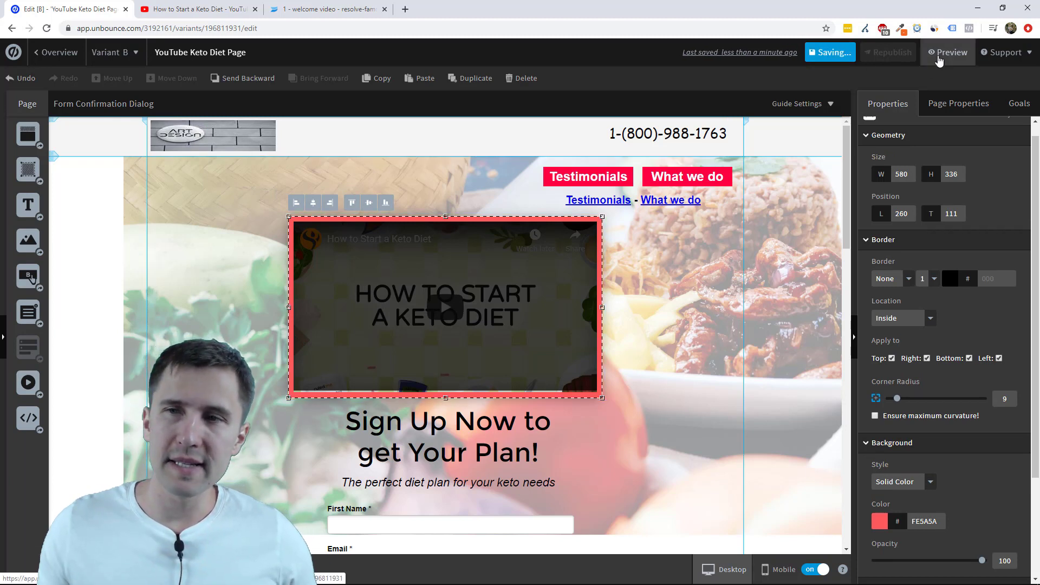
pyautogui.click(939, 54)
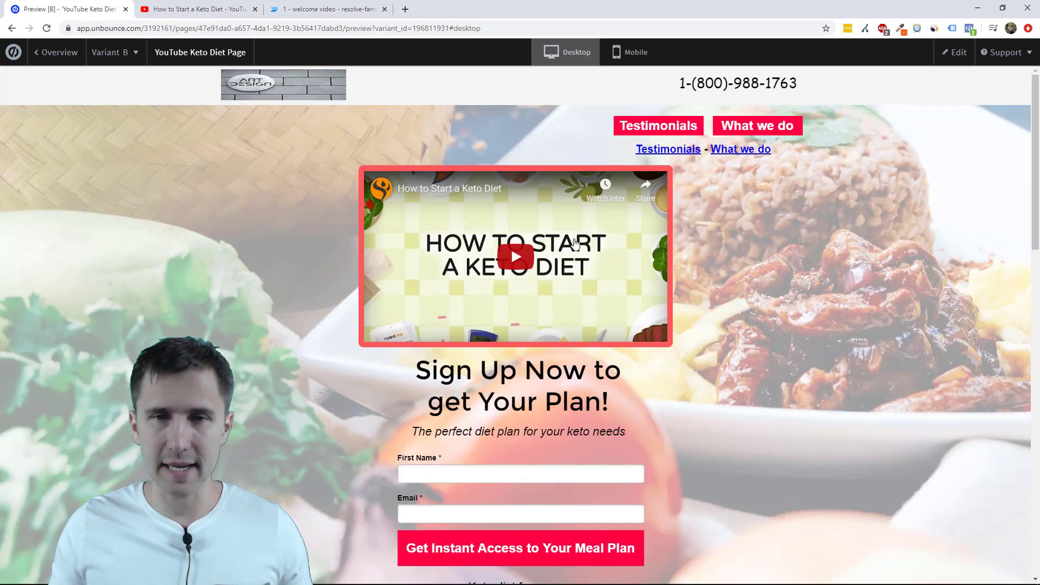
pyautogui.click(621, 184)
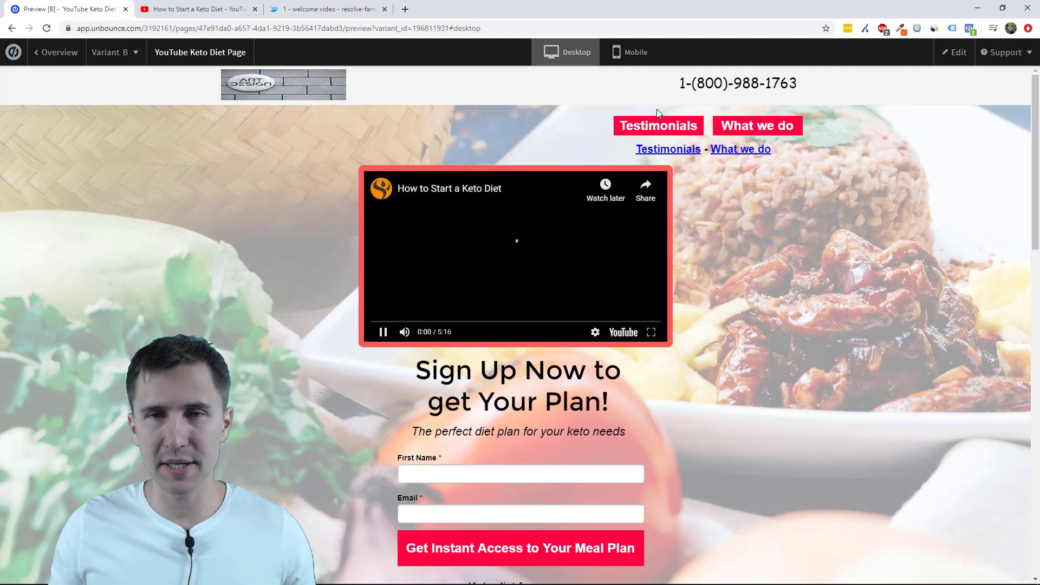
pyautogui.click(475, 248)
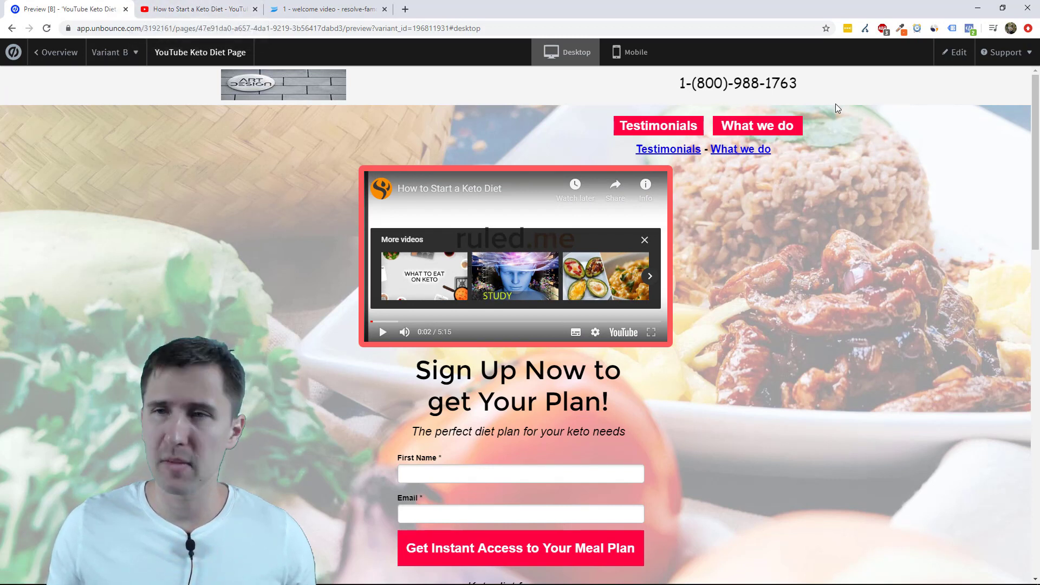
pyautogui.click(940, 57)
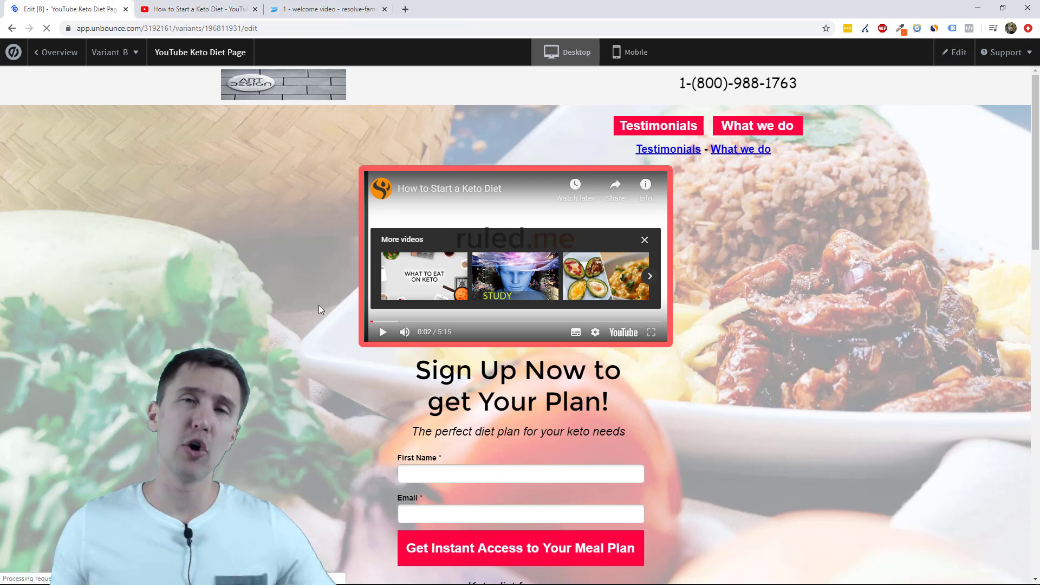